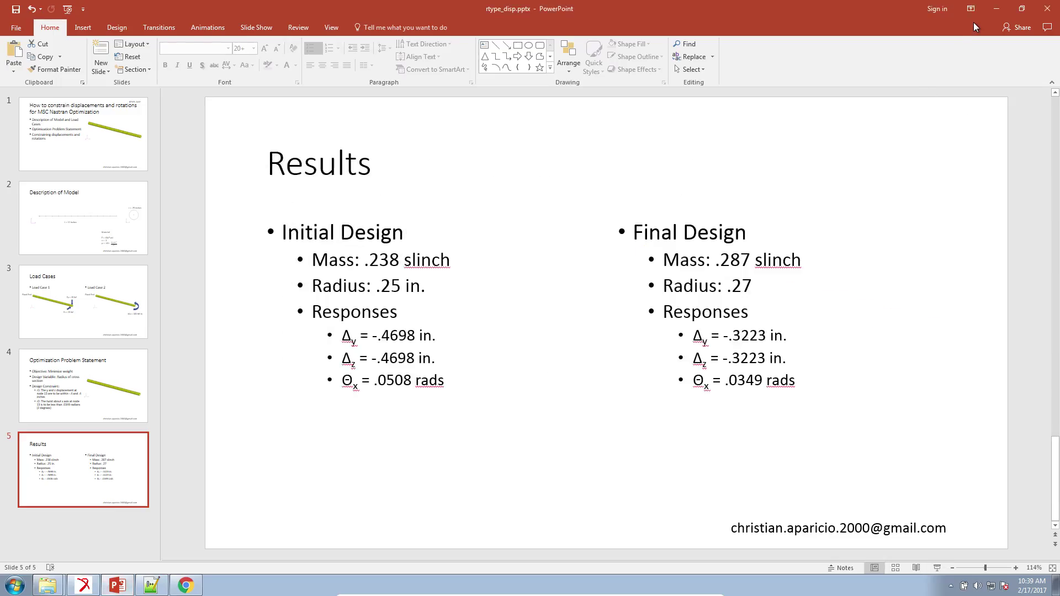
Minimize PowerPoint after reviewing the Results slide so the Patran beam model shows
click(997, 8)
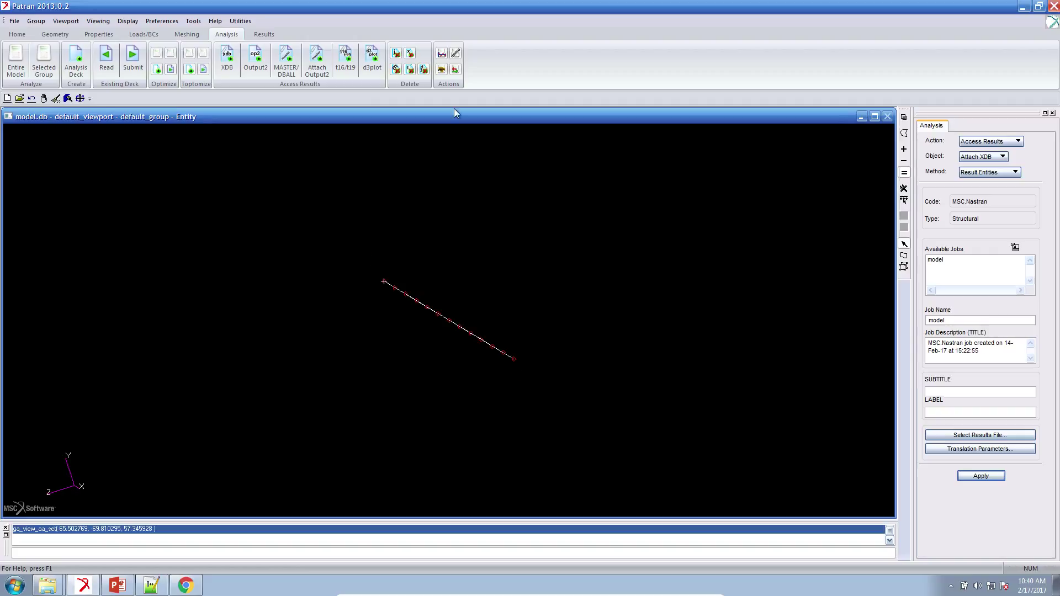
Plot the first result case's translational displacement deformation using only the YY component
click(276, 37)
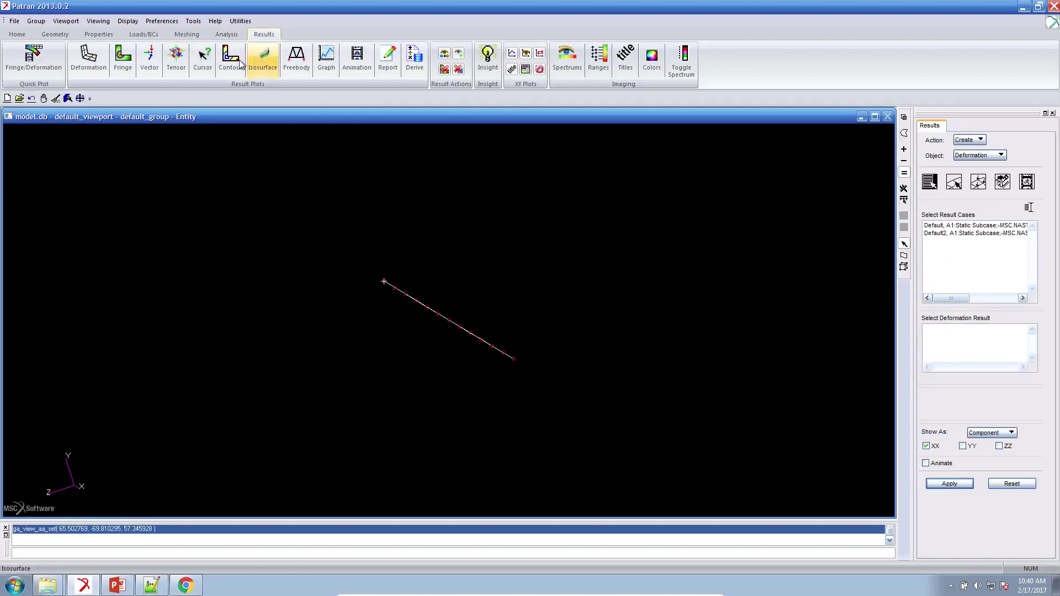
click(87, 71)
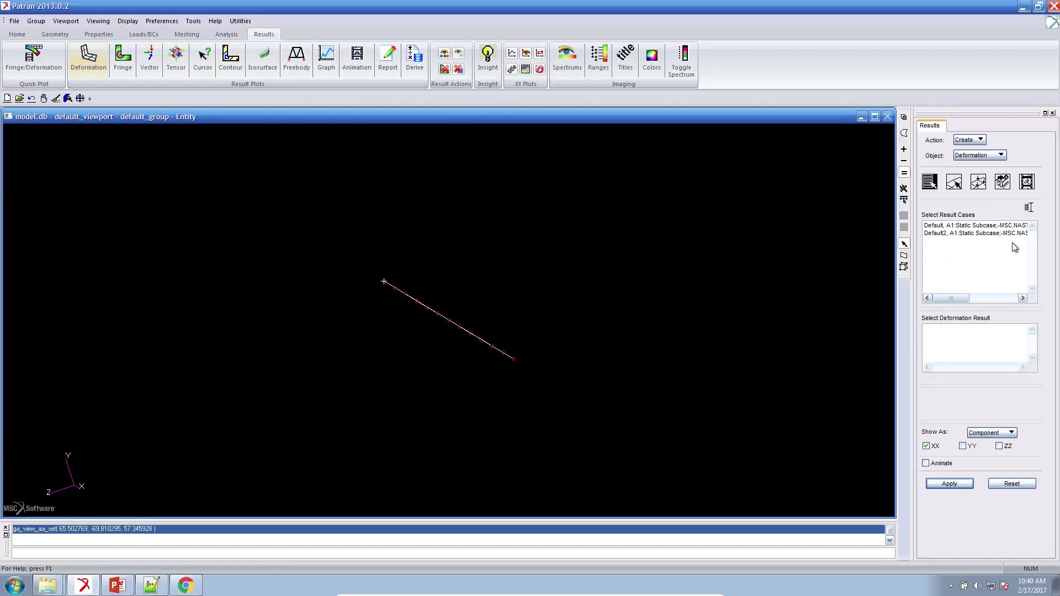
click(1001, 226)
click(975, 352)
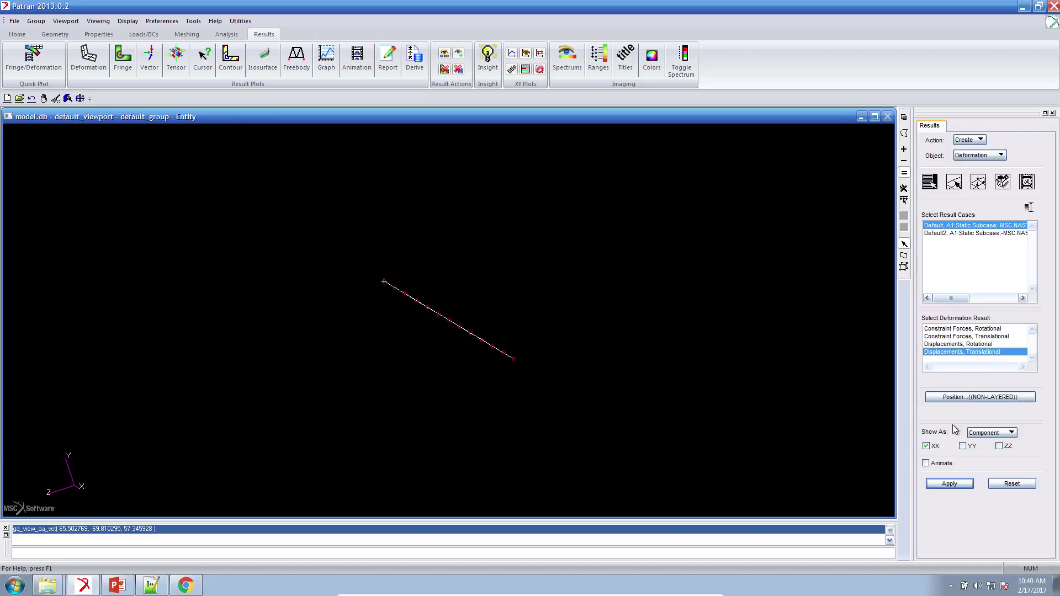
click(935, 446)
click(964, 446)
click(950, 483)
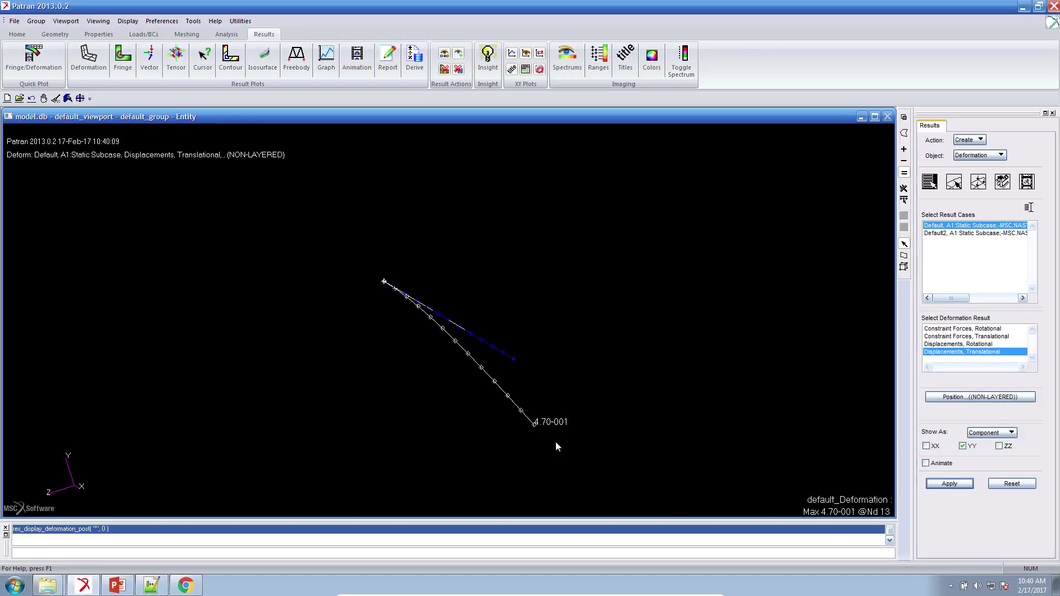
Plot Default2's rotational displacement deformation using only the XX component, peaking at 5.08-002
click(1019, 233)
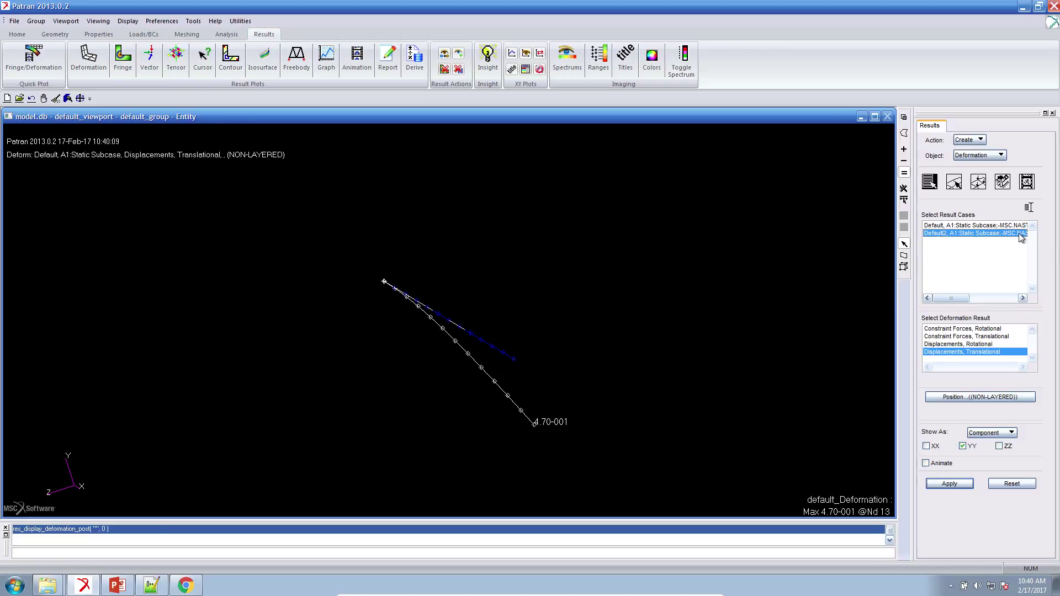
click(993, 345)
click(926, 446)
click(963, 446)
click(950, 484)
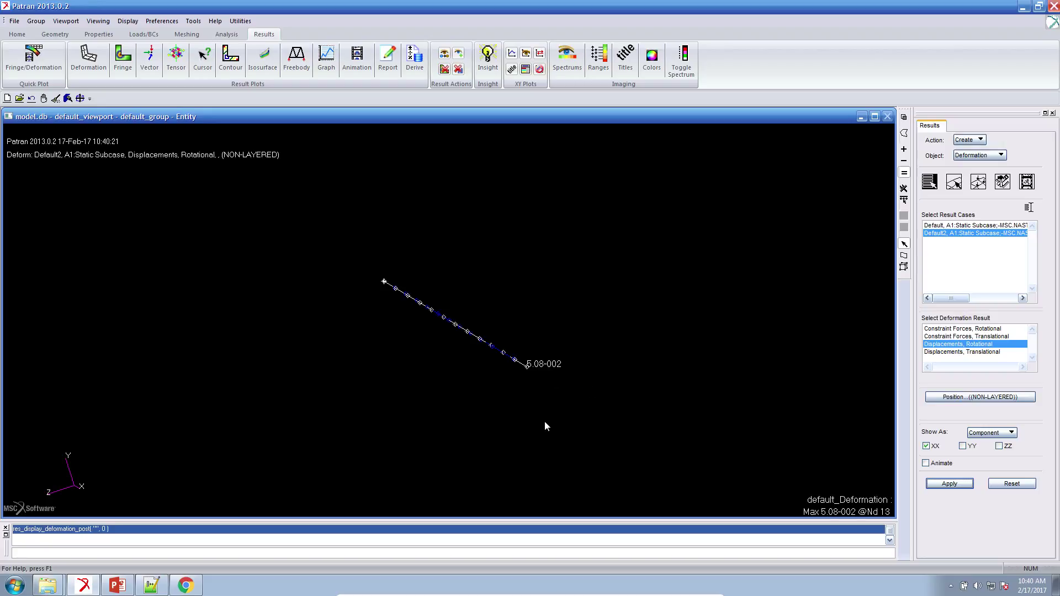
Revisit the Optimization Problem Statement slide, then bring the Optimization web app forward
click(113, 586)
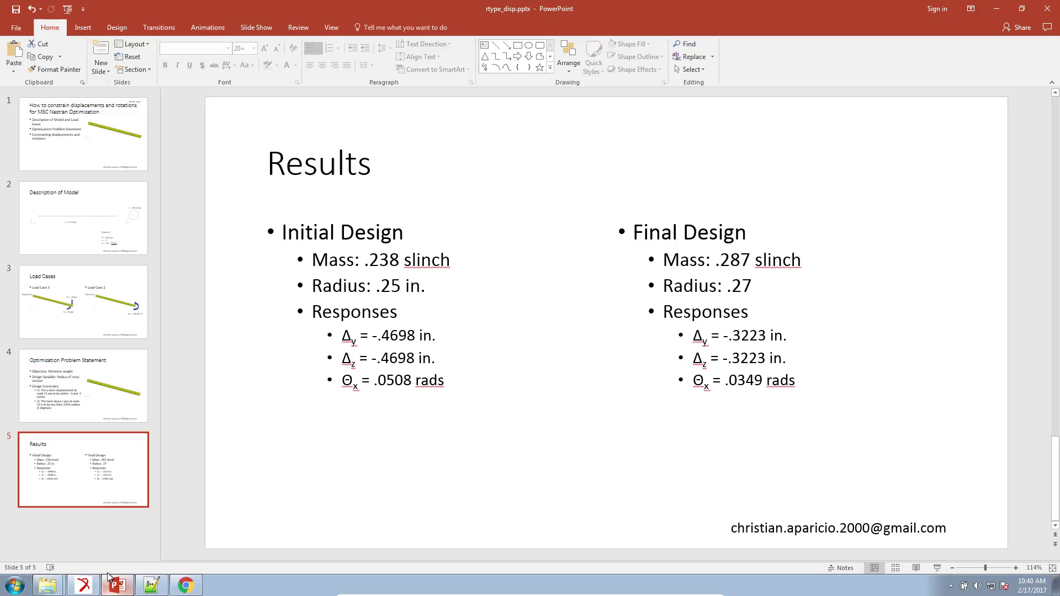
click(83, 395)
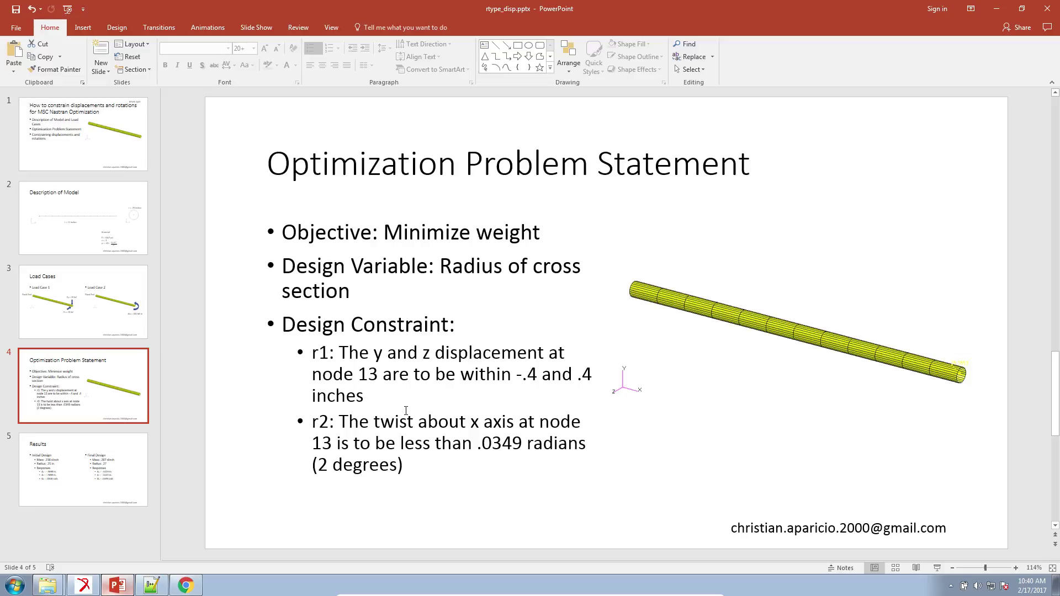
click(996, 8)
click(1023, 6)
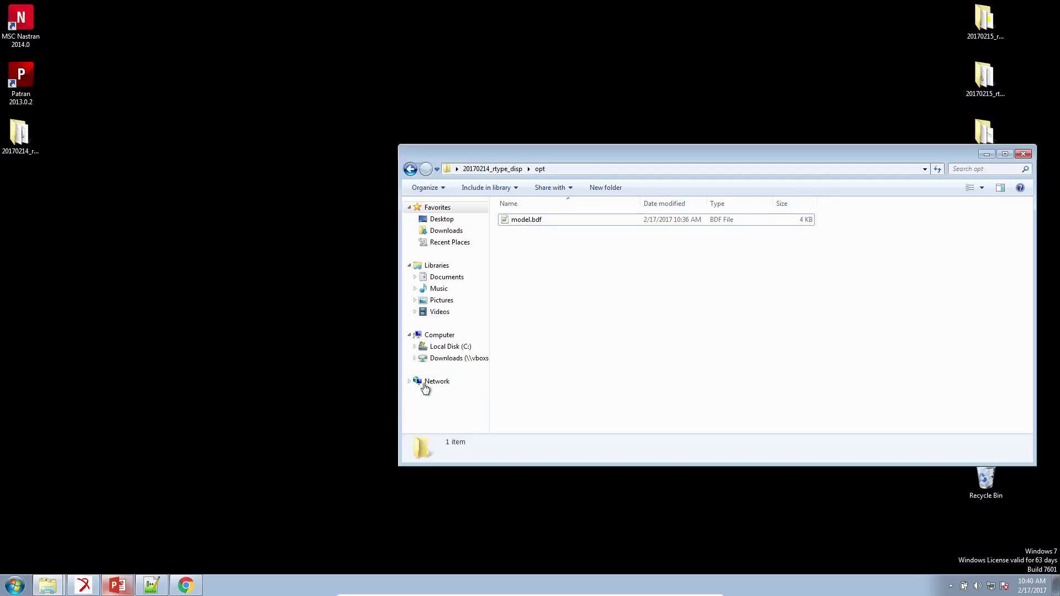
click(188, 584)
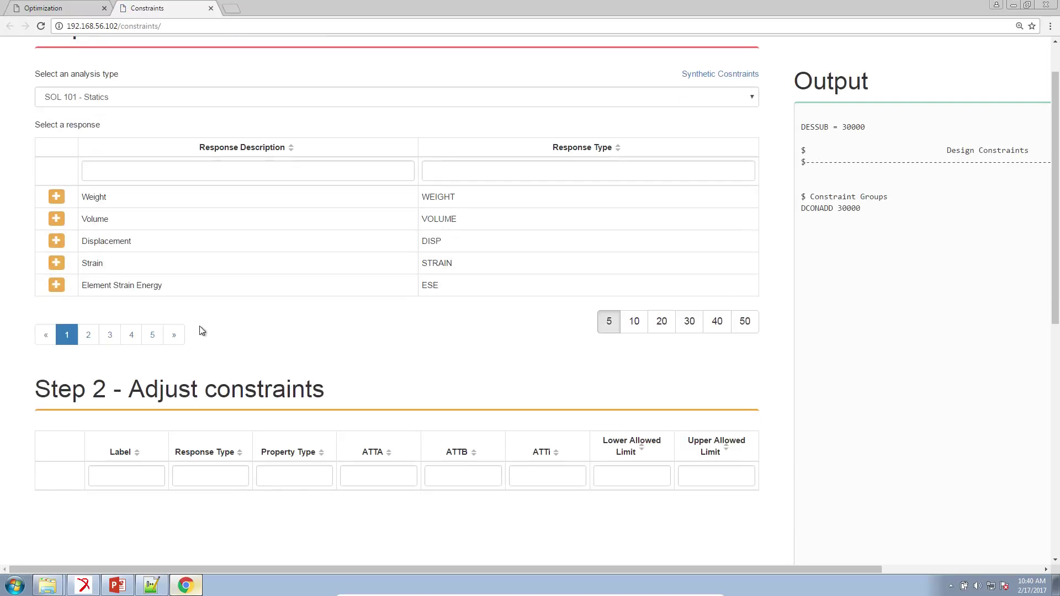
Add displacement constraint r1 with component 2, grid 13, limits -.4 to .4
click(59, 243)
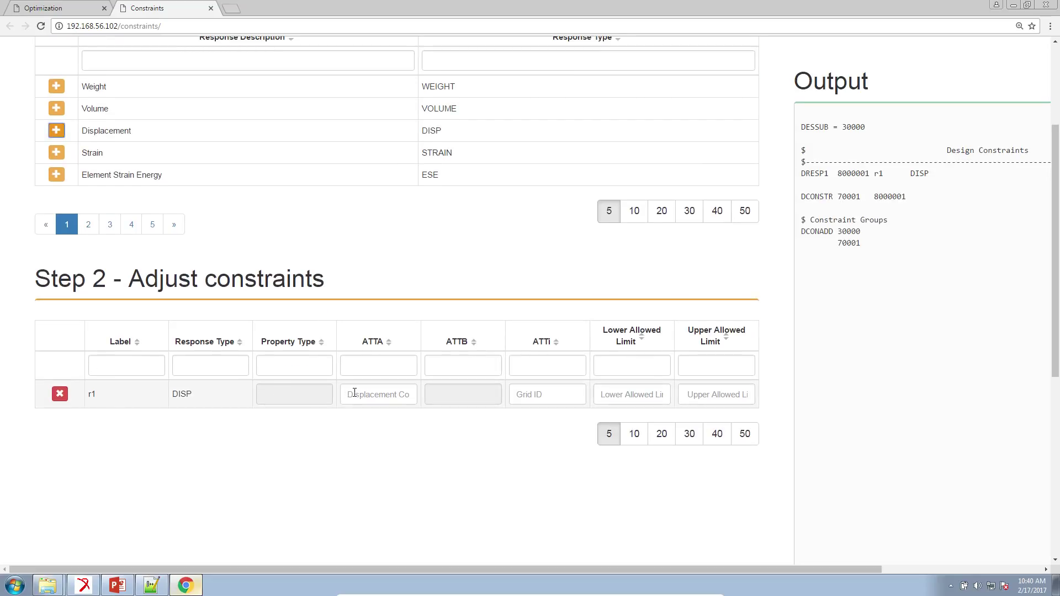
click(410, 398)
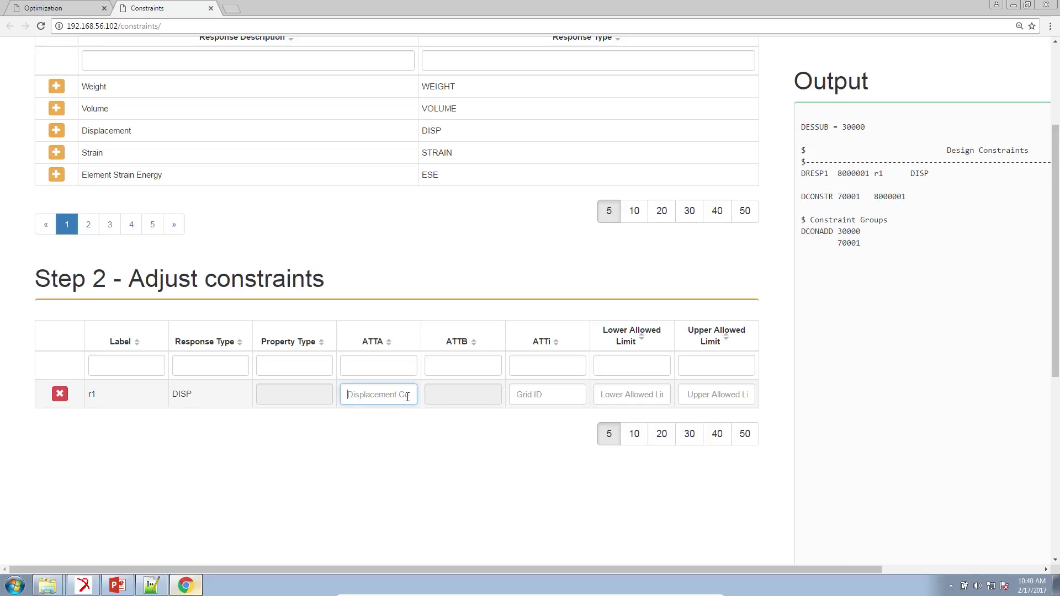
text(2)
drag(358, 391, 350, 392)
click(534, 394)
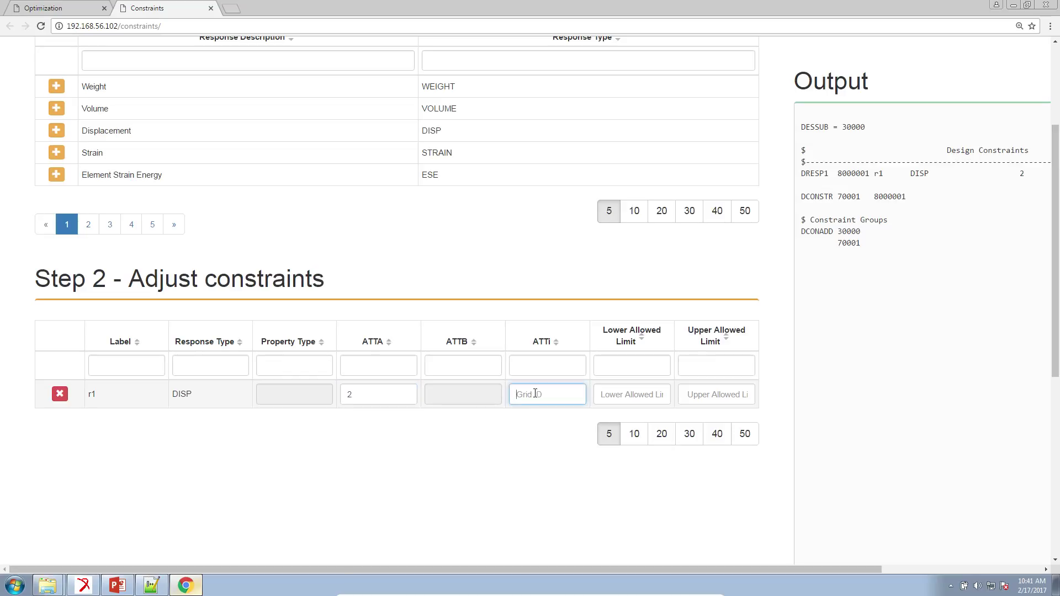
text(13)
click(629, 387)
text(-.4)
key(Tab)
text(.4)
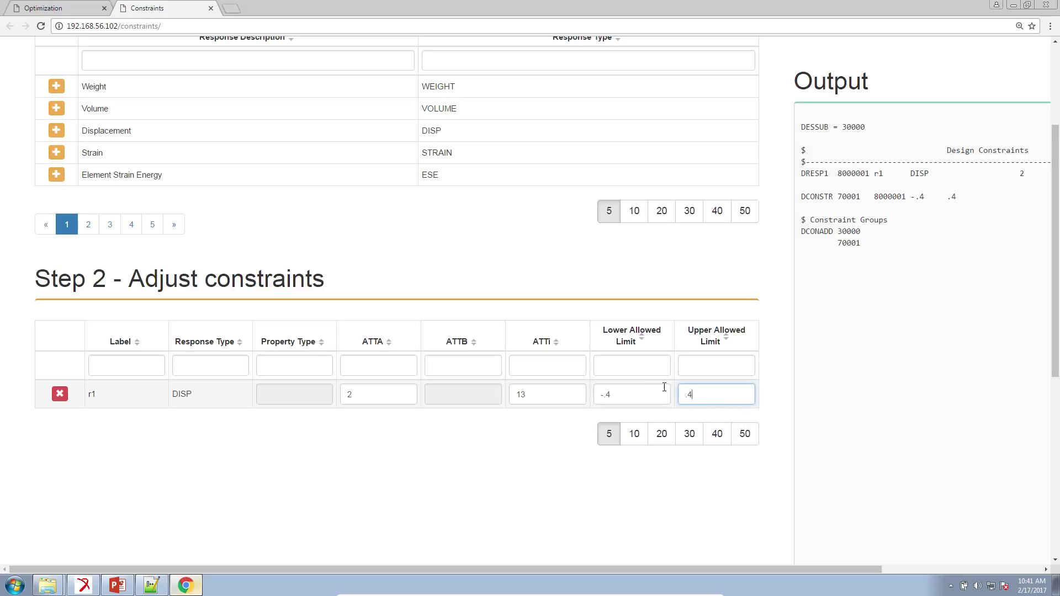
Add displacement constraint r2 with component 3 at grid 13
click(792, 415)
click(56, 131)
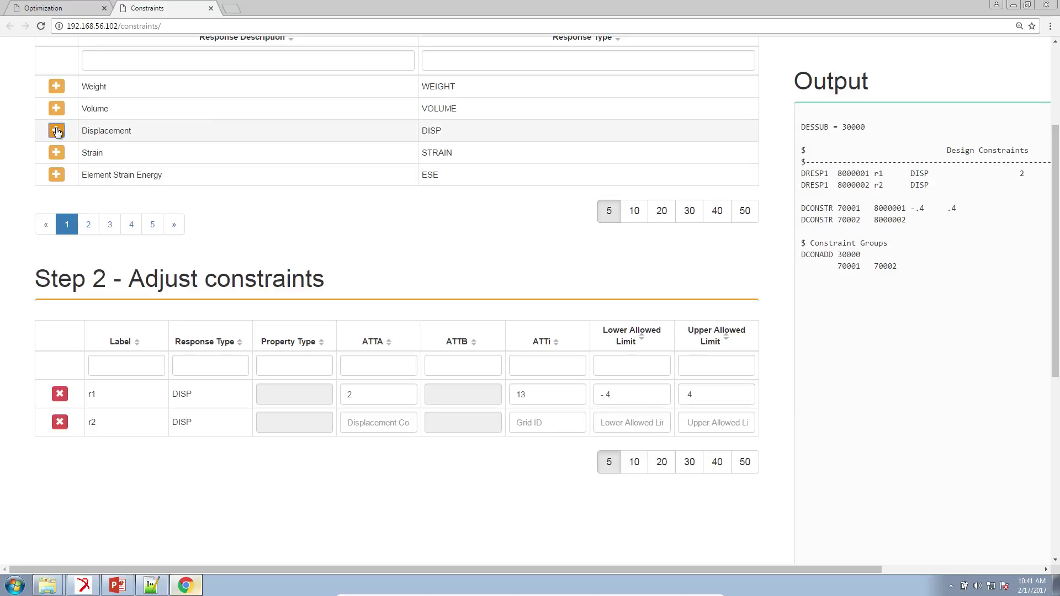
click(389, 429)
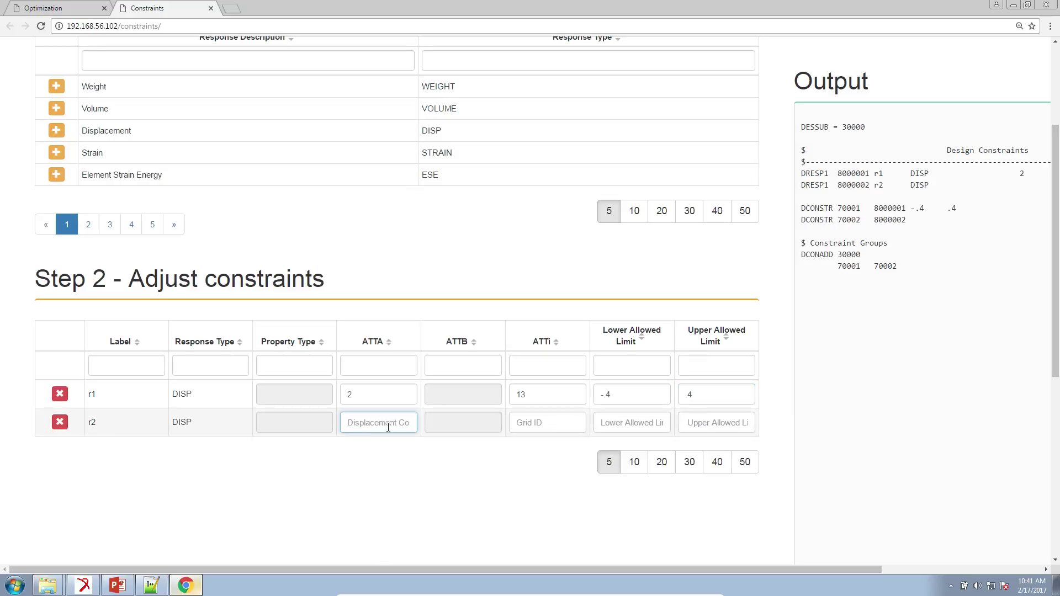
text(3)
click(521, 422)
text(13)
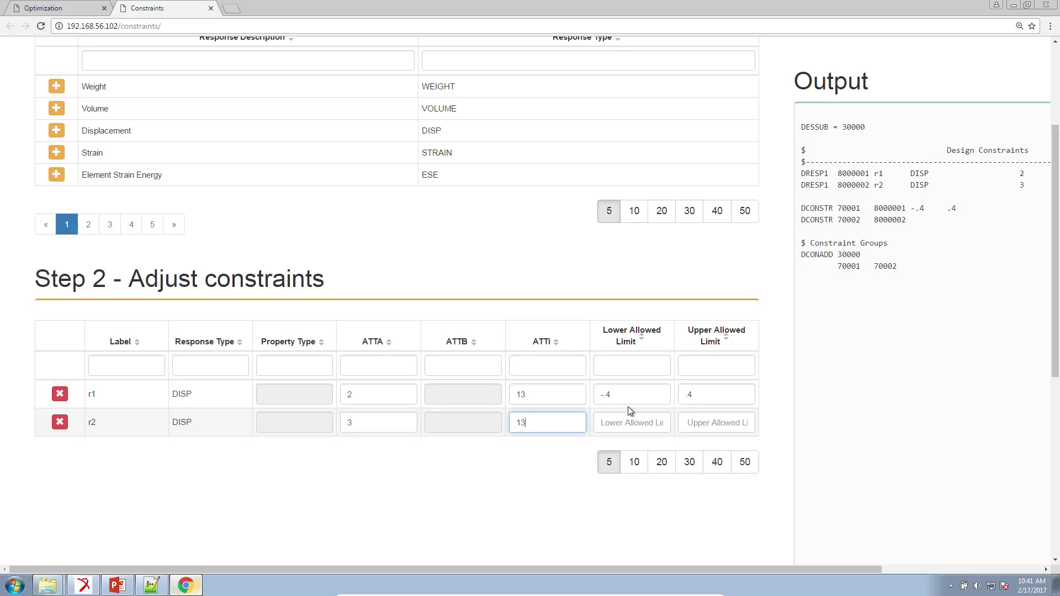
Copy r1's -.4 and .4 limits into r2's lower and upper allowed limits
click(604, 398)
drag(604, 399, 620, 416)
key(ctrl+c)
click(627, 421)
key(ctrl+v)
drag(685, 395, 698, 399)
click(711, 423)
key(ctrl+v)
Add displacement constraint r3 with component 4 at grid 13
click(63, 132)
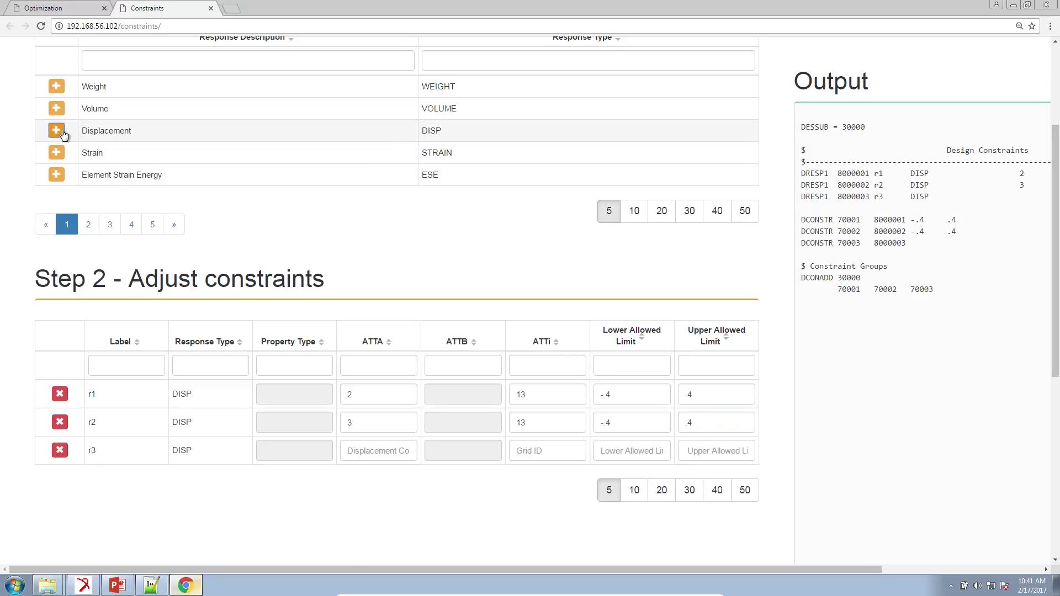
click(347, 452)
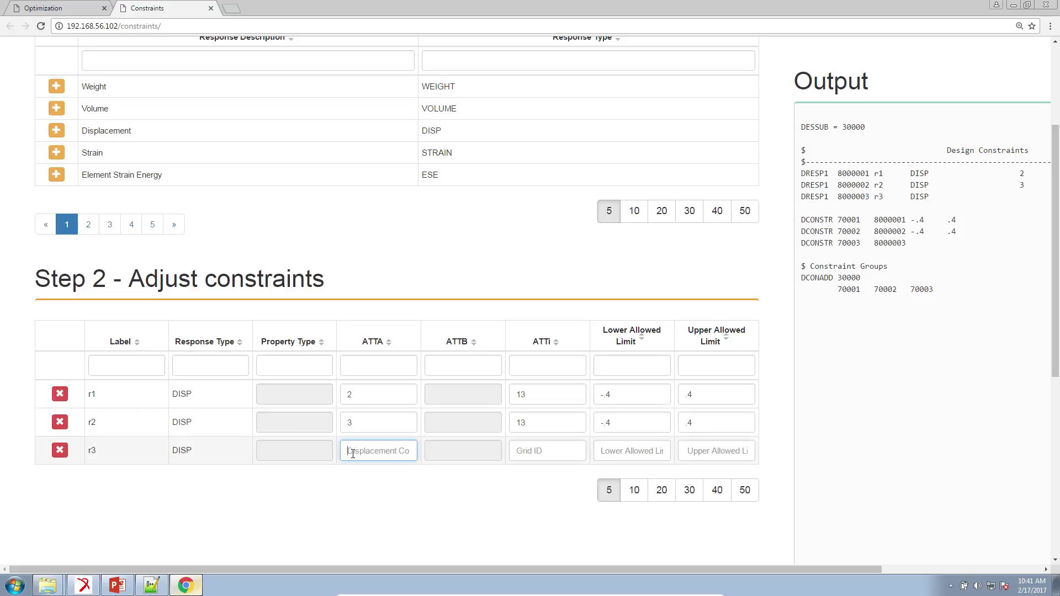
text(4)
click(512, 460)
text(13)
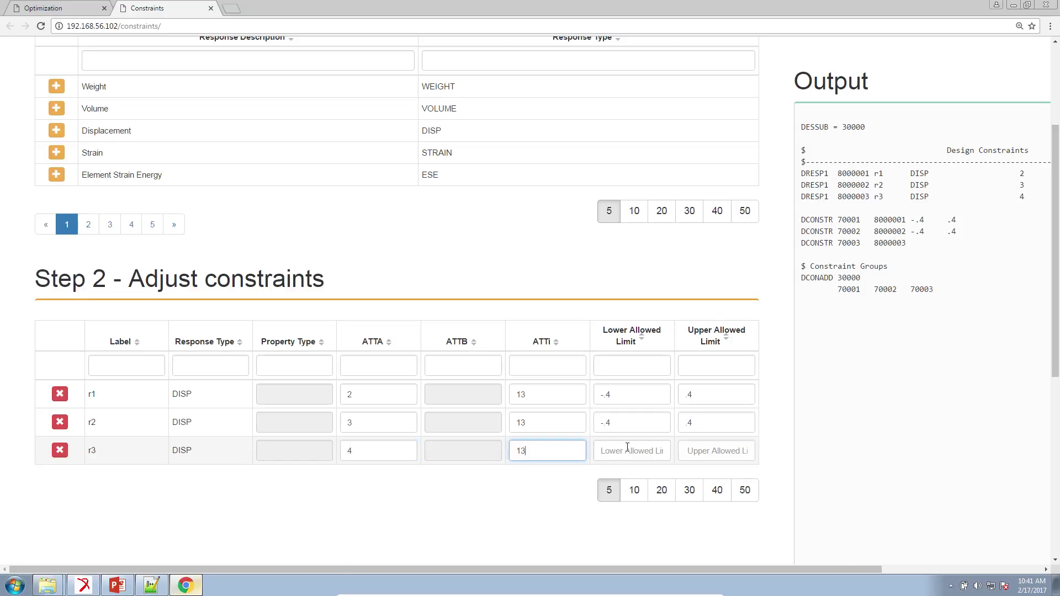
Copy the .0349 twist limit from the slide into r3's upper allowed limit
click(128, 585)
drag(477, 445, 513, 445)
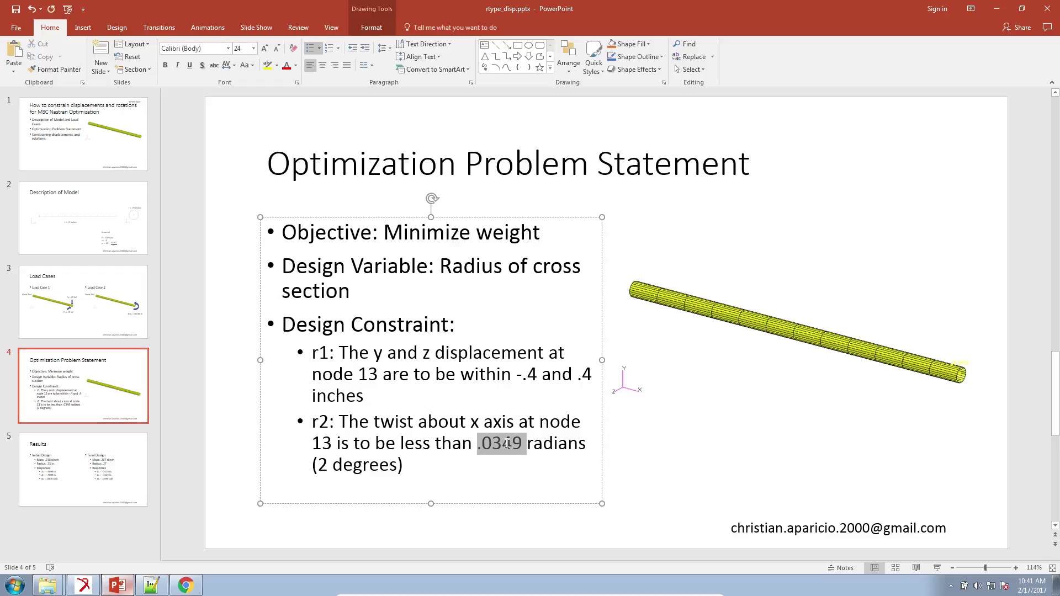
click(88, 585)
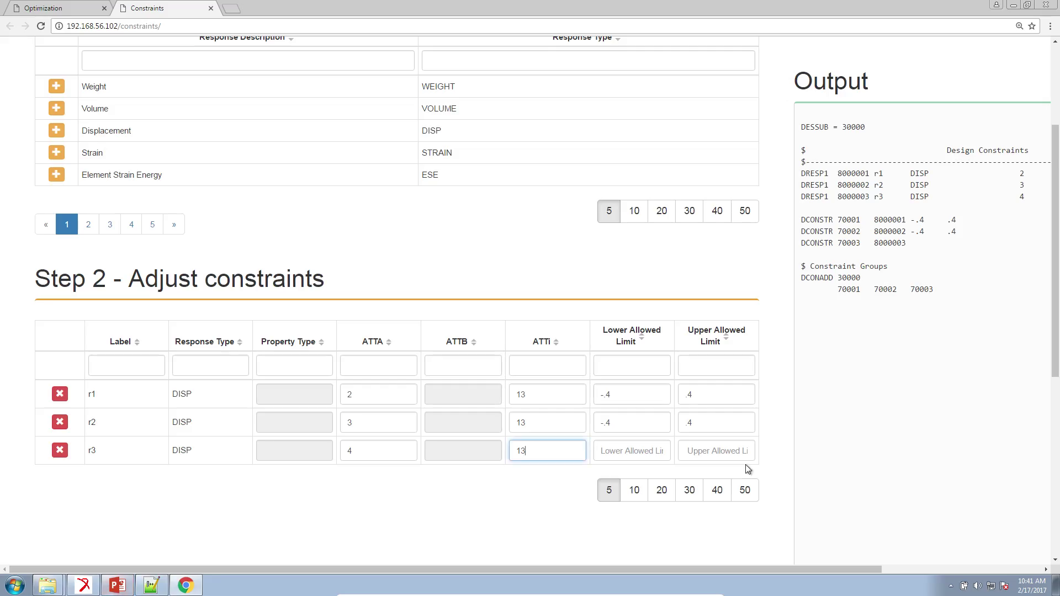
click(736, 454)
key(ctrl+v)
click(772, 457)
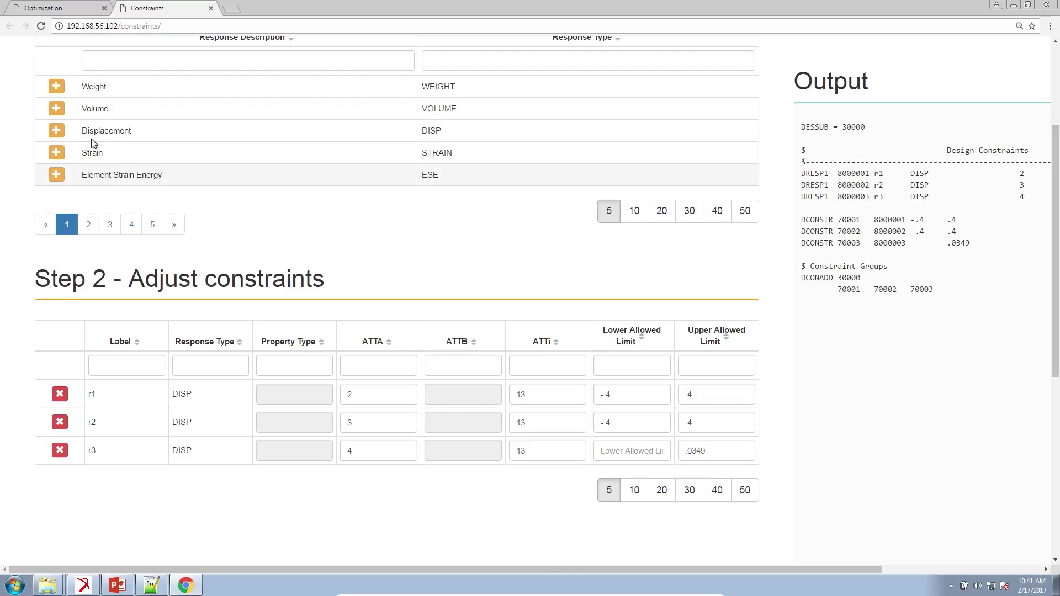
Add displacement constraint r4 with component 2 at grid 12
click(56, 130)
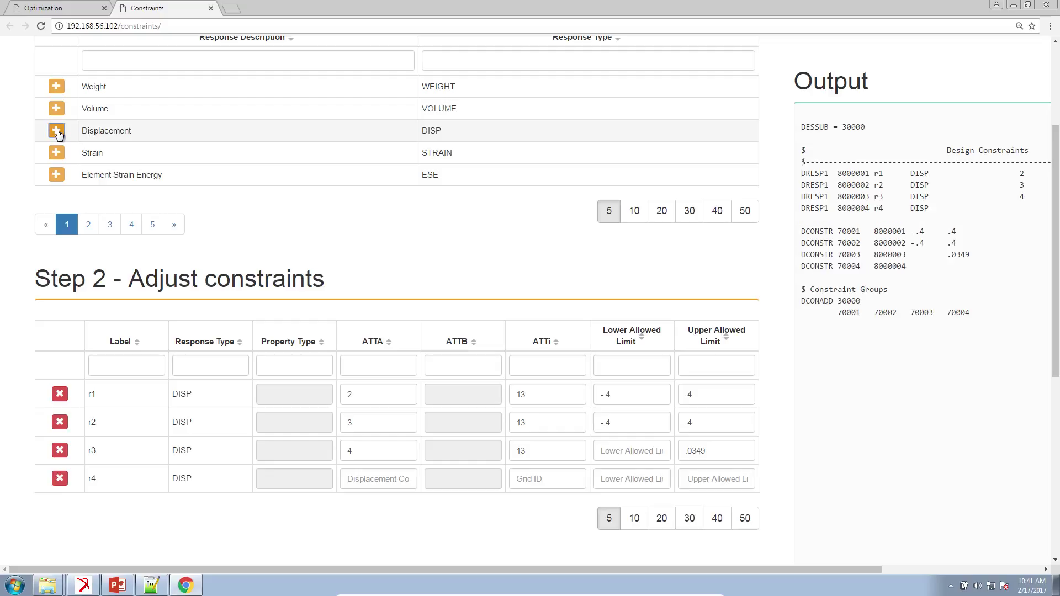
click(373, 482)
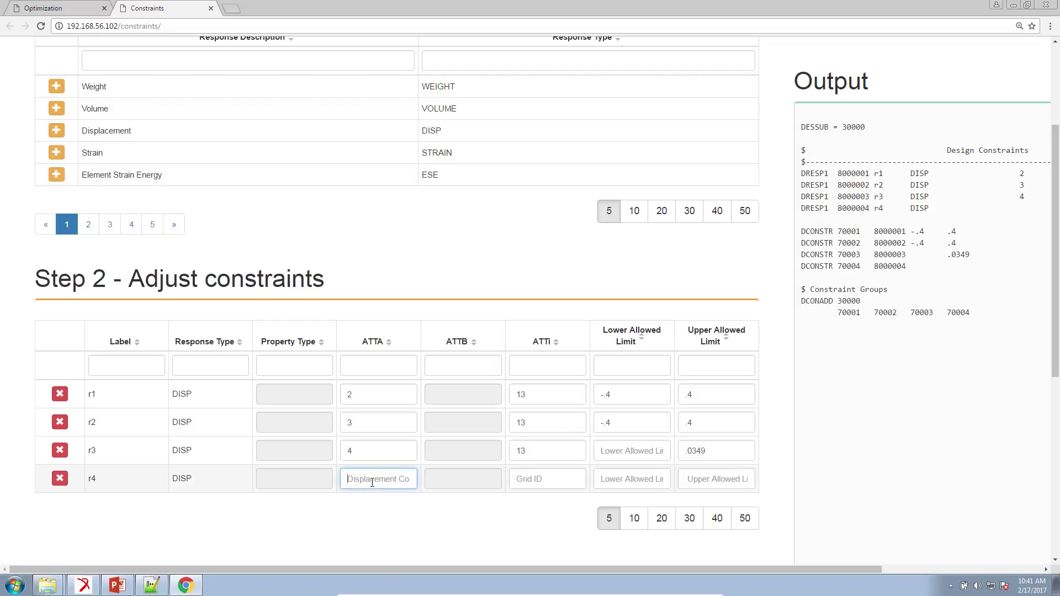
text(2)
click(527, 477)
text(12)
Give r4 a lower limit of -.4 and an upper limit of .4
drag(646, 429, 509, 426)
key(ctrl+c)
click(635, 480)
key(ctrl+v)
click(705, 481)
key(ctrl+v)
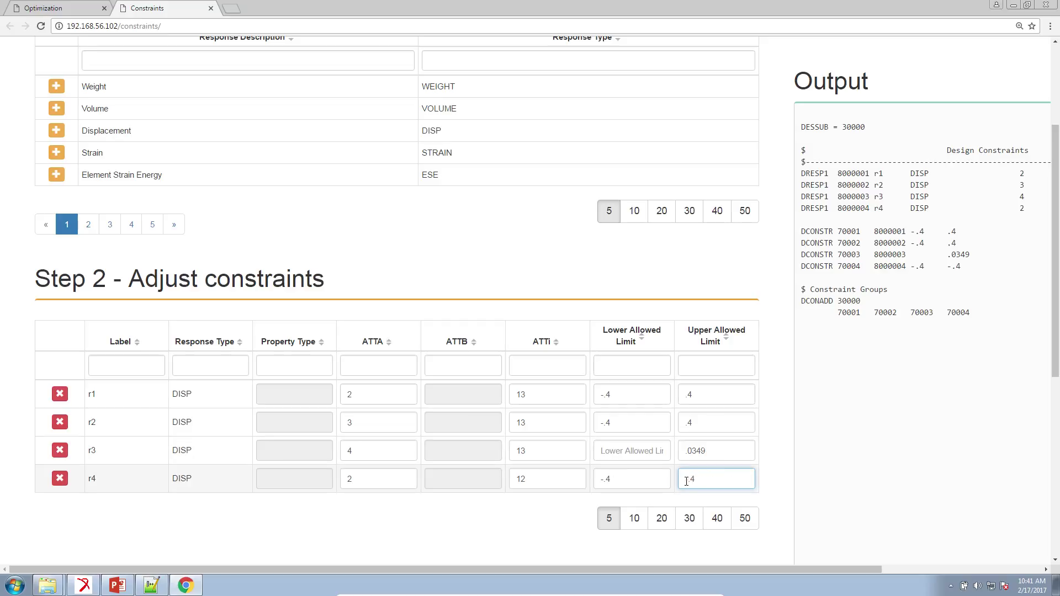
click(689, 482)
key(BackSpace)
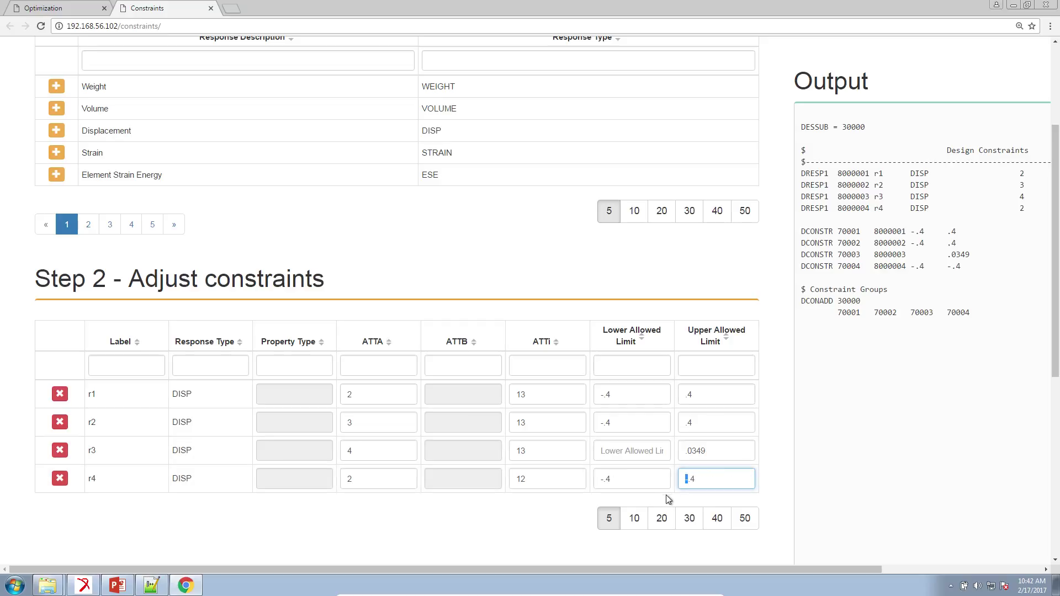
Change constraint r1's component from 2 to 23
click(371, 396)
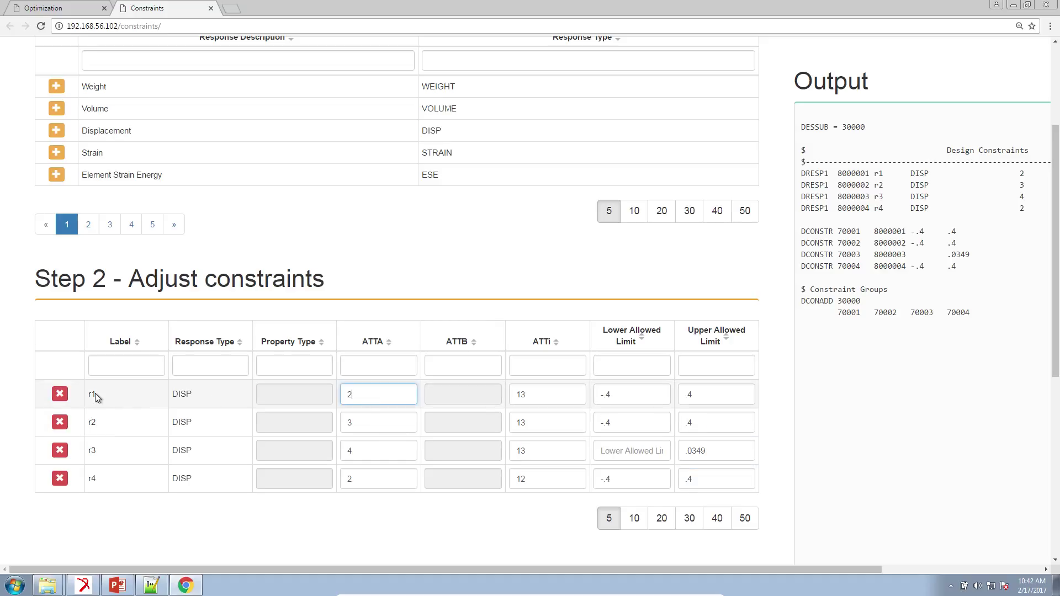
drag(87, 398, 730, 401)
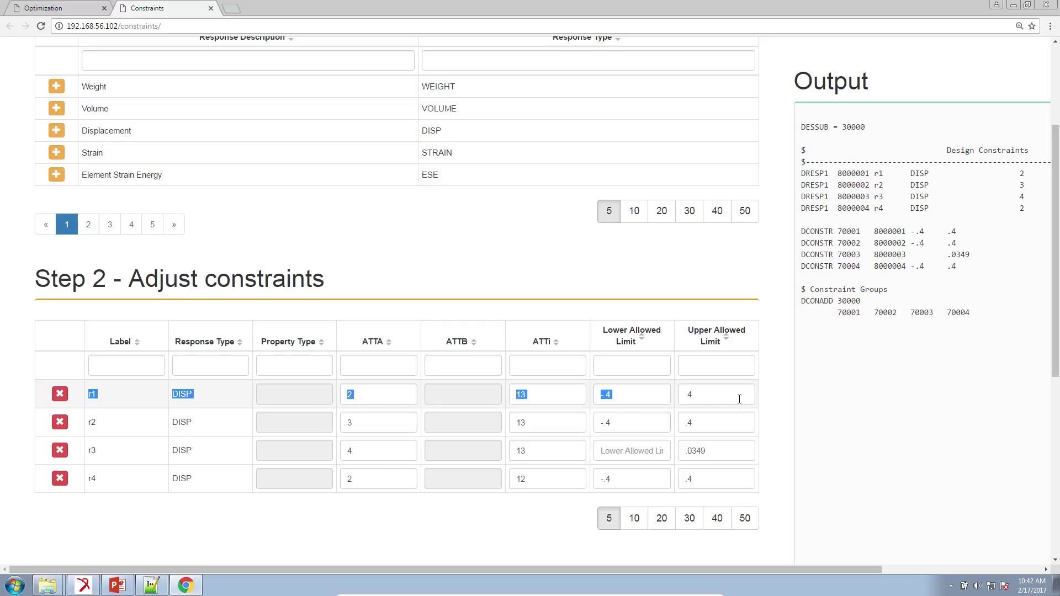
click(376, 397)
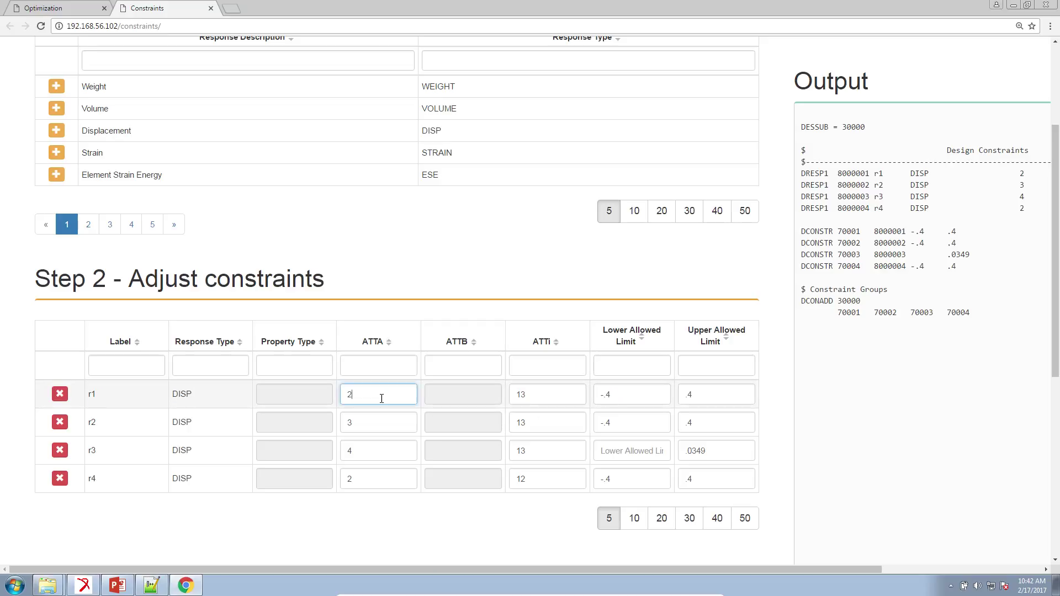
double_click(349, 393)
text(3)
drag(362, 397, 347, 394)
Zoom the page to 150% and add nodes 12, 11 and 10 to r1's grid list
key(ctrl+plus)
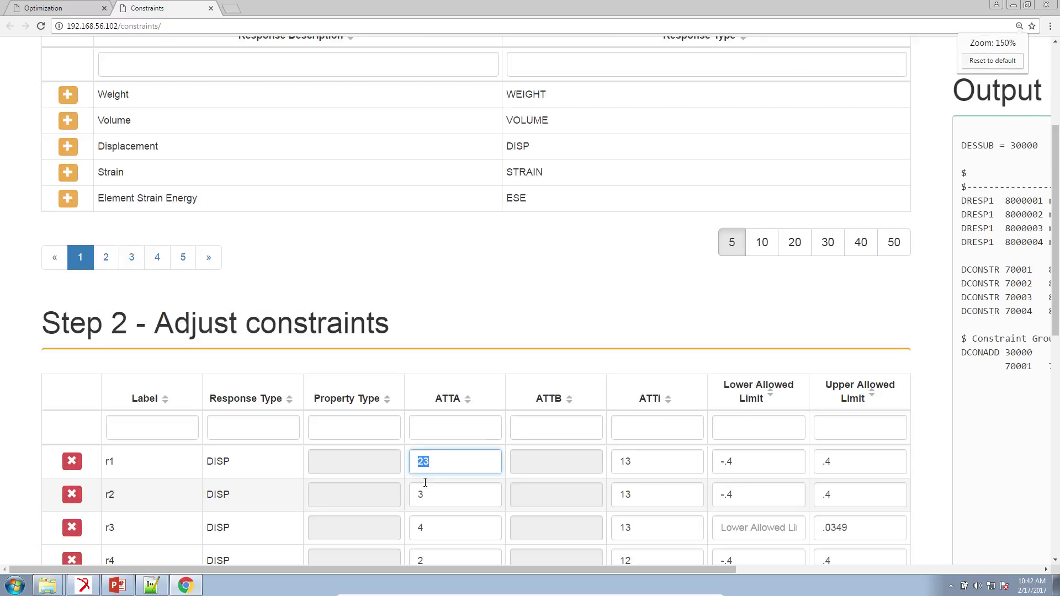
scroll(426, 484, down, 1)
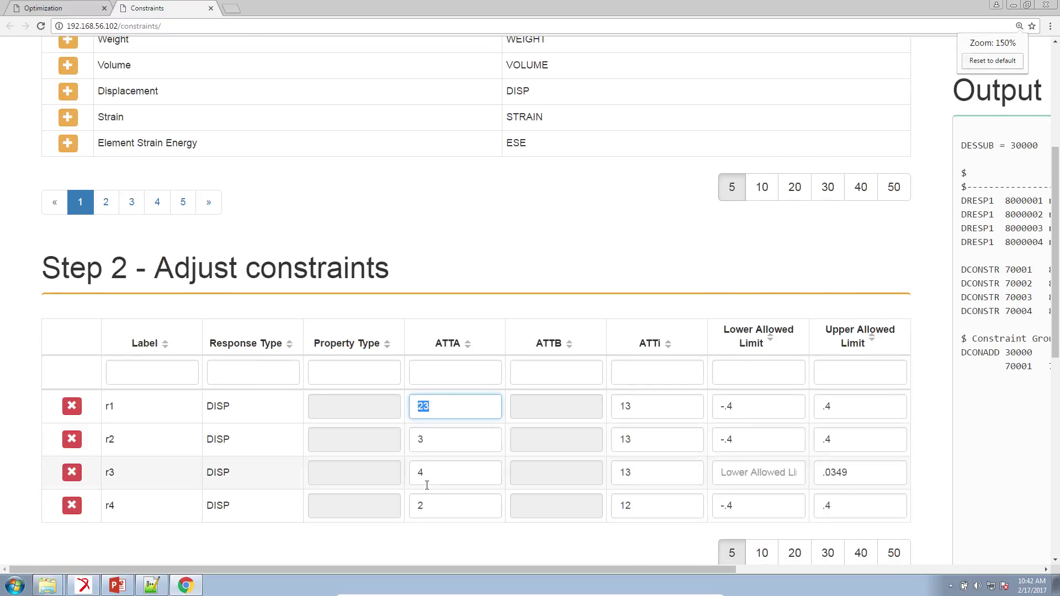
click(635, 410)
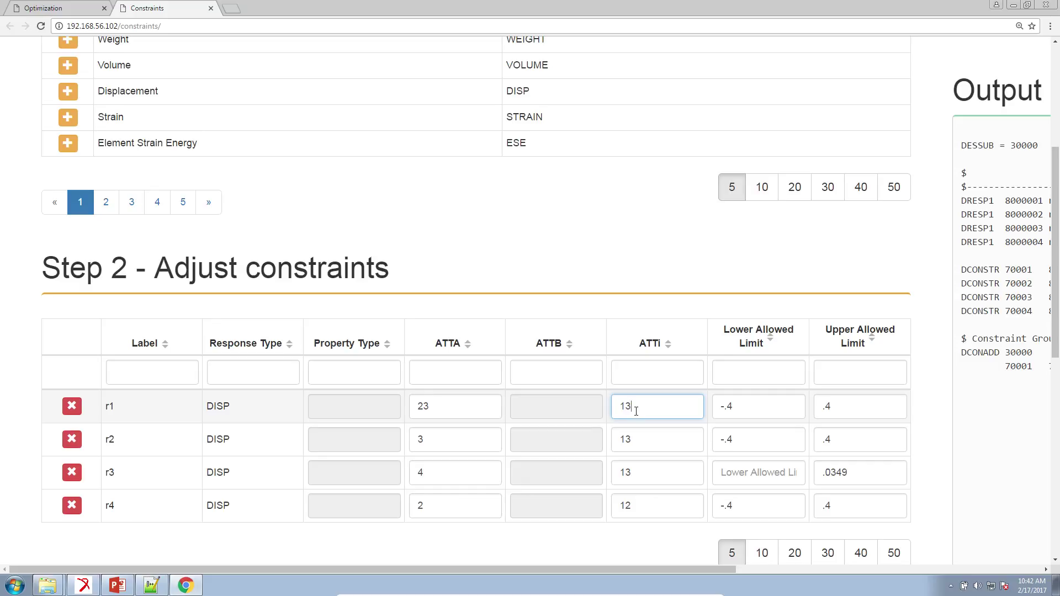
text(,-12)
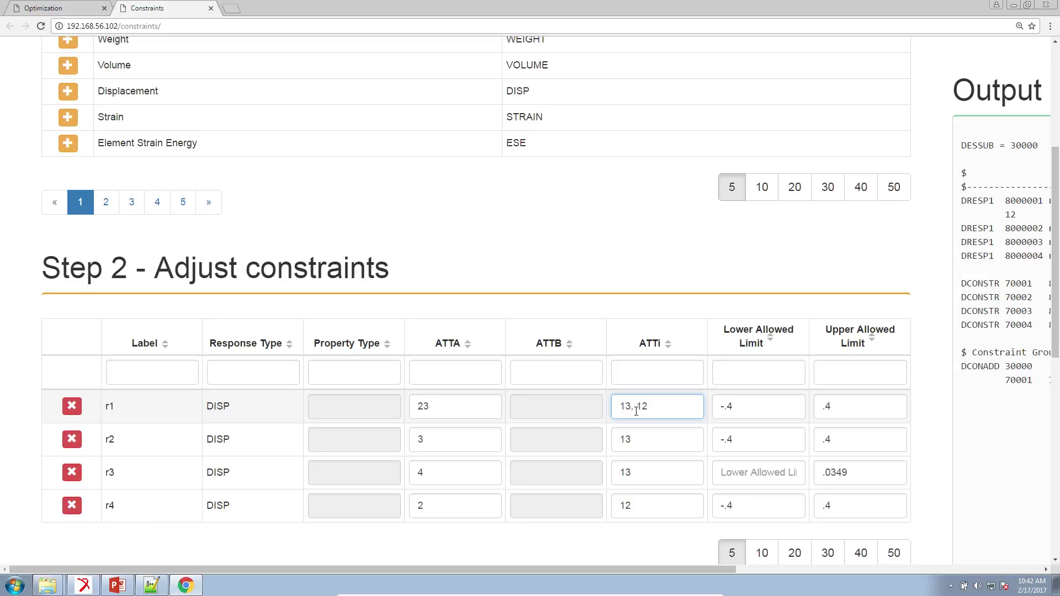
text(, 11, 10)
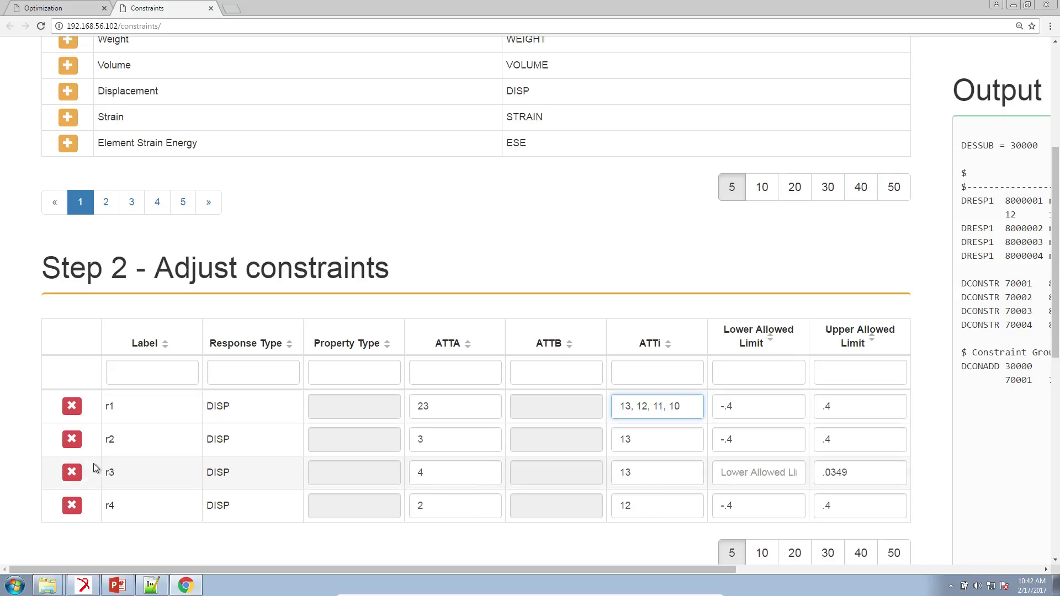
Delete constraints r3 and r4 and remove nodes 12, 11, 10 from r1, leaving grid 13
click(73, 473)
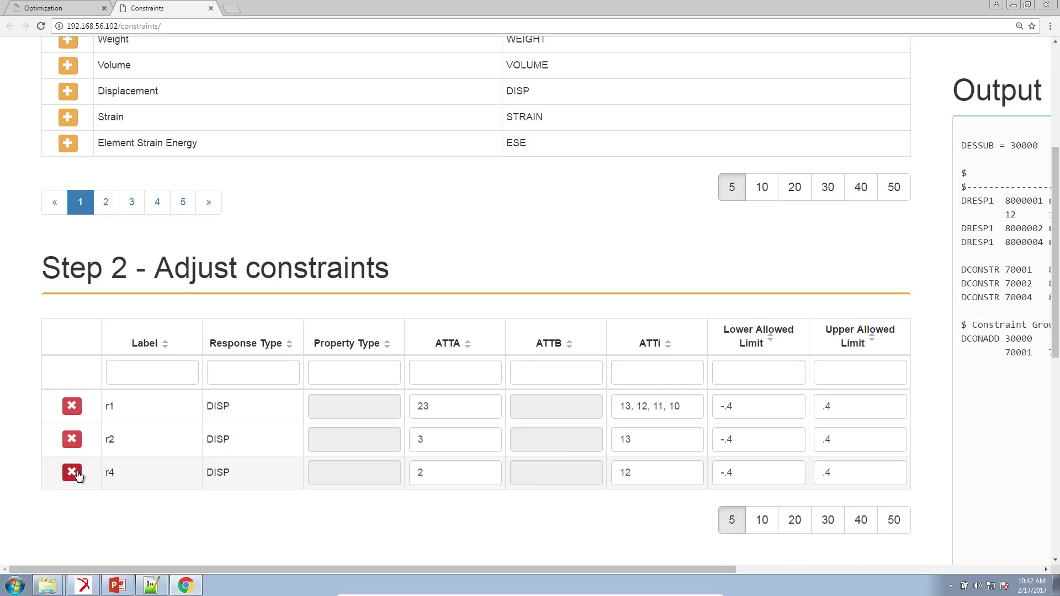
click(72, 472)
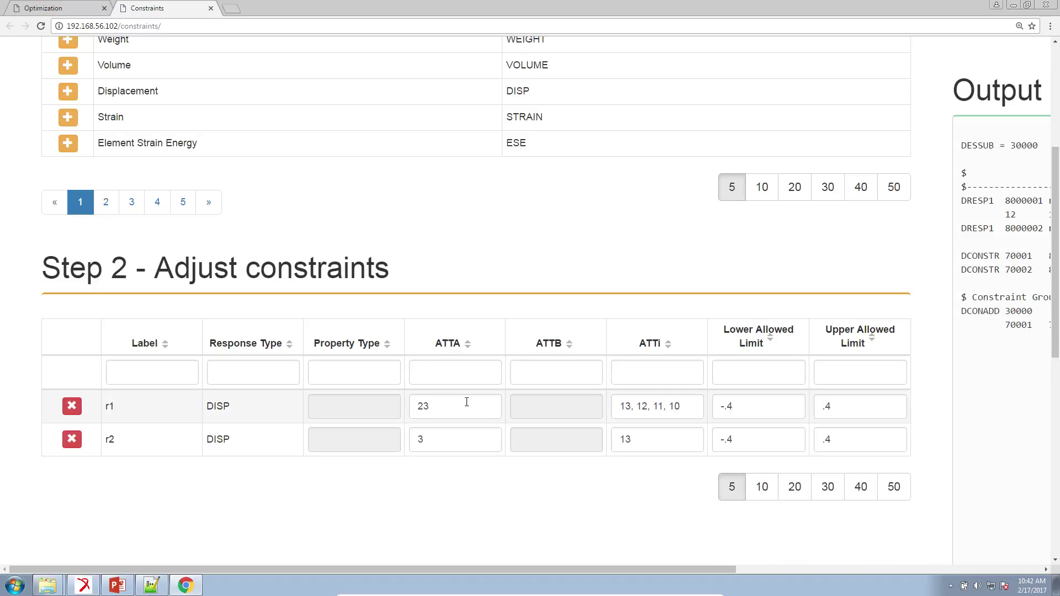
click(435, 412)
drag(445, 409, 398, 408)
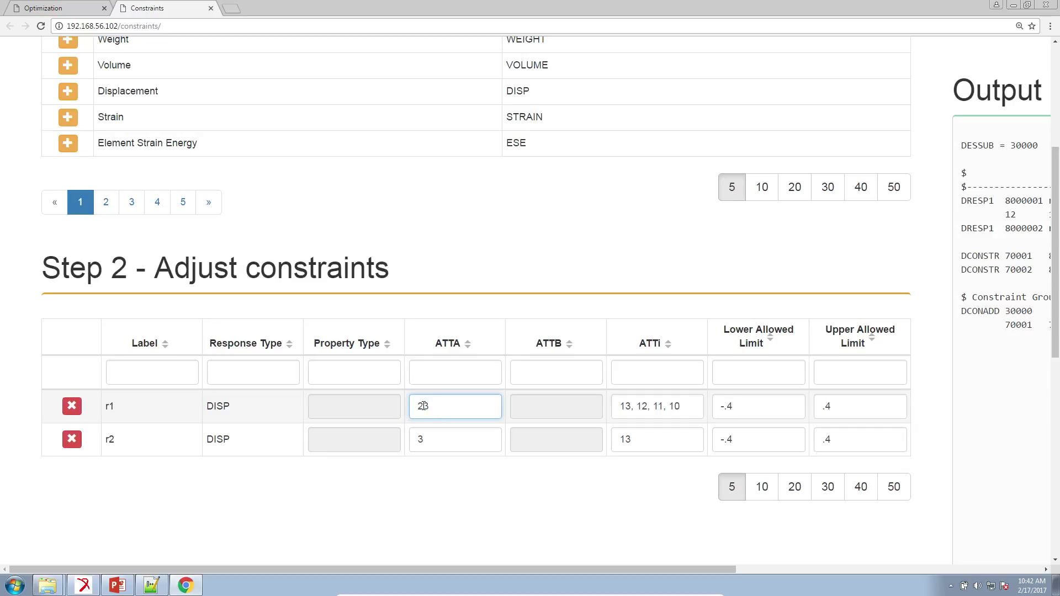
click(629, 404)
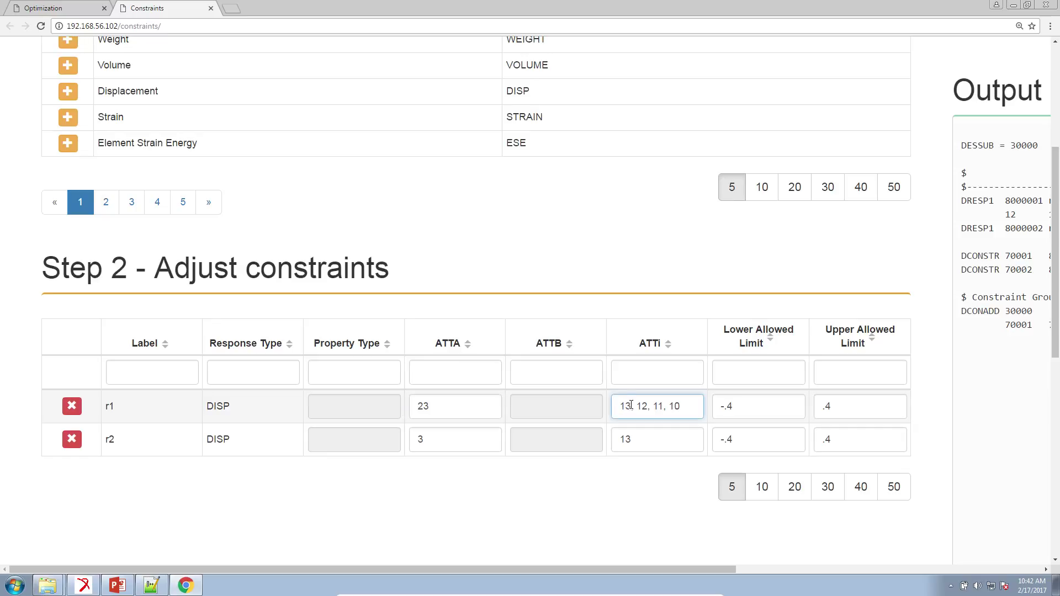
drag(631, 406, 693, 412)
key(BackSpace)
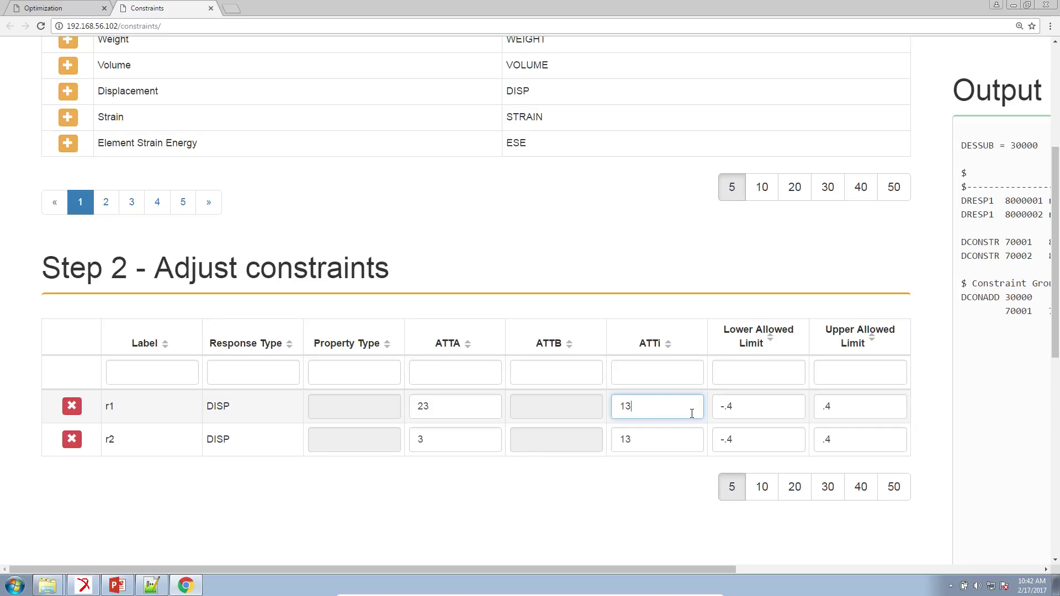
click(740, 443)
Clear r2's lower and upper limits and change its component to 4
key(BackSpace)
click(866, 437)
key(BackSpace)
drag(428, 440, 396, 443)
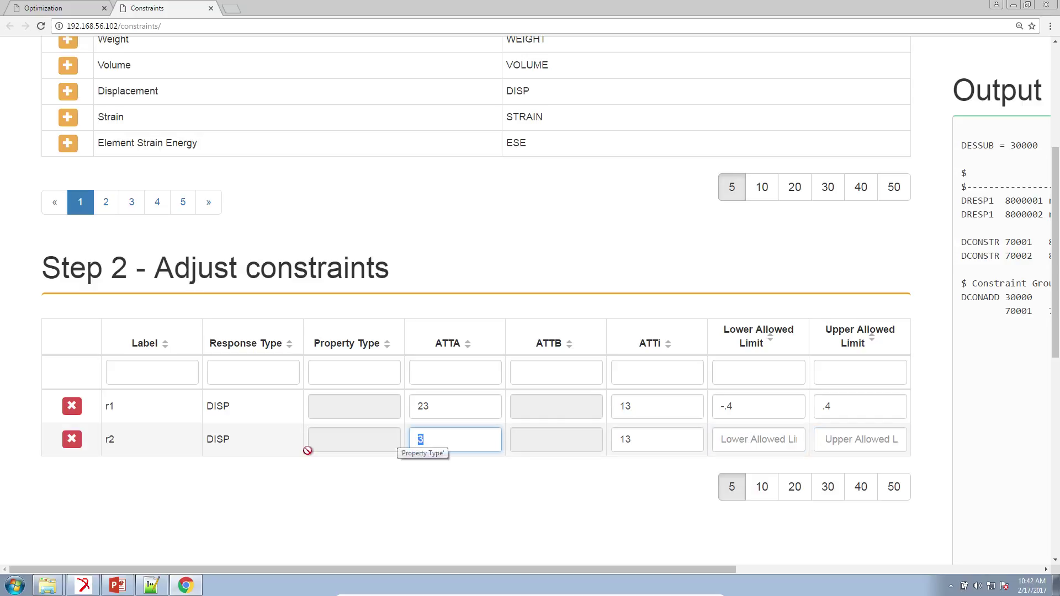
drag(105, 442, 416, 438)
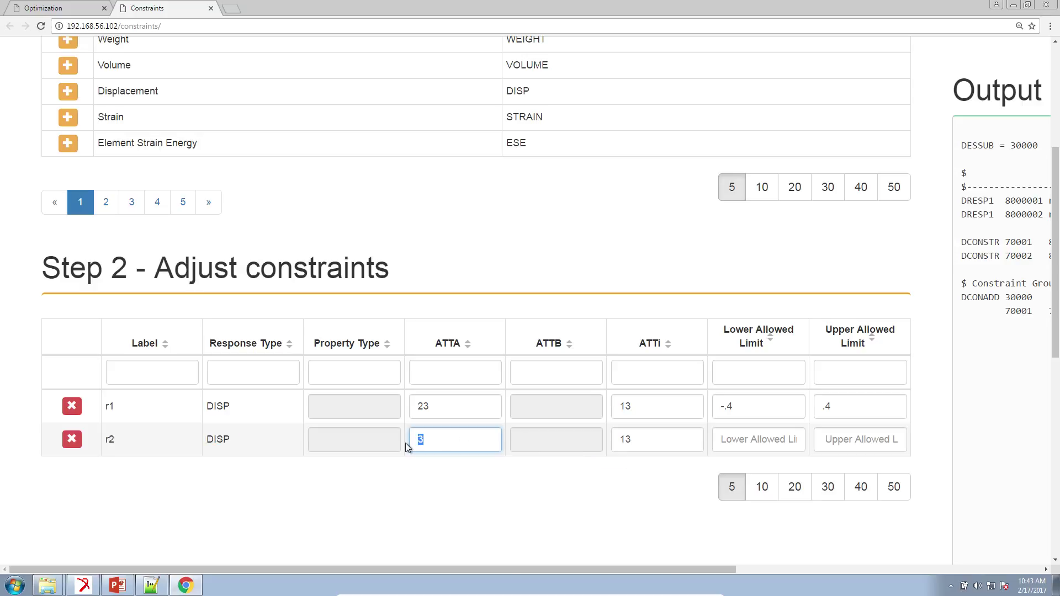
text(4)
key(Tab)
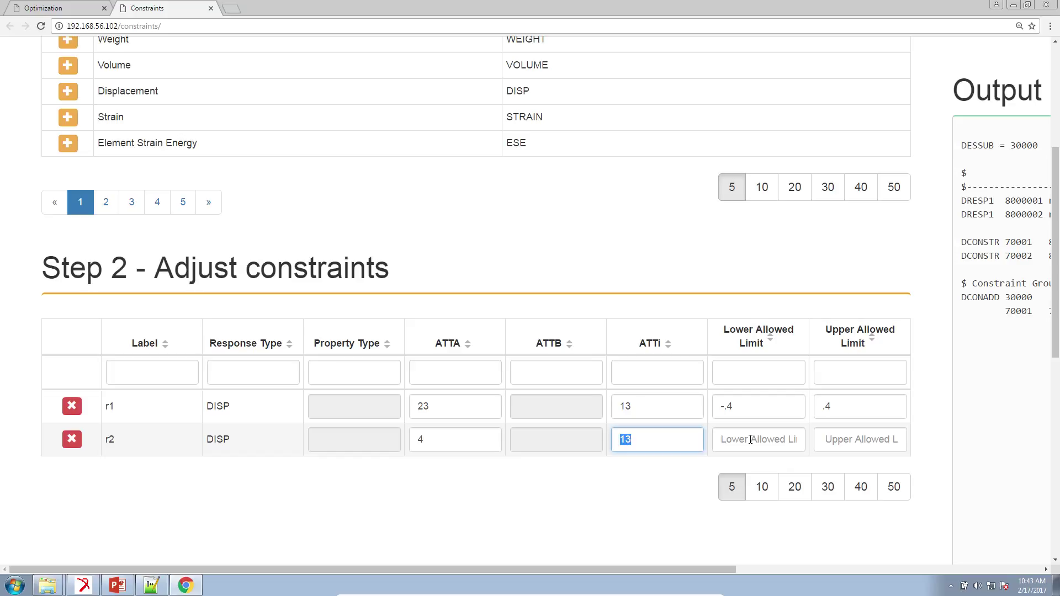
click(871, 440)
text(-.4)
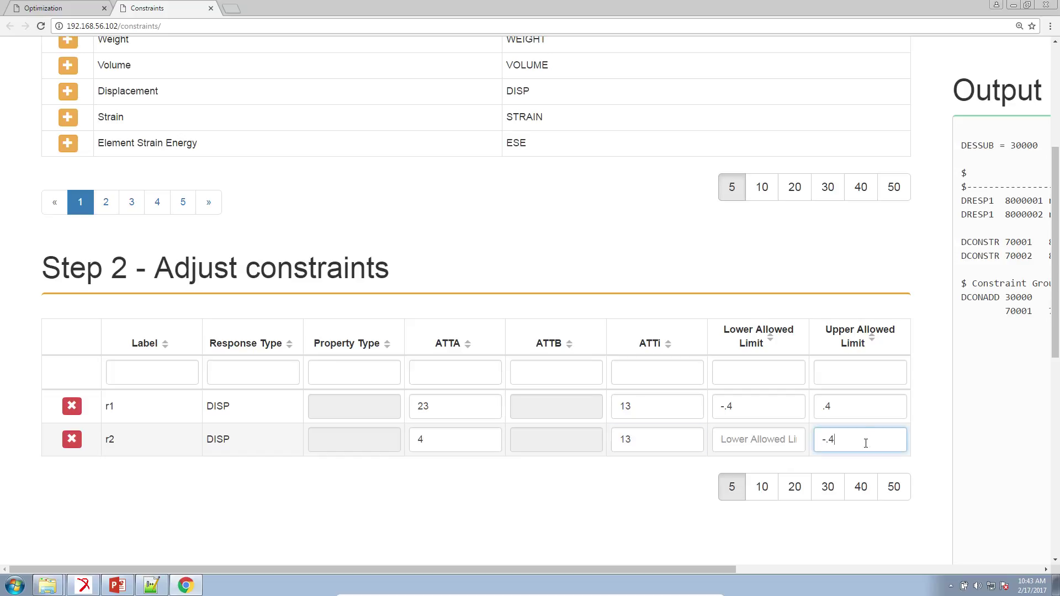
key(BackSpace)
key(BackSpace)
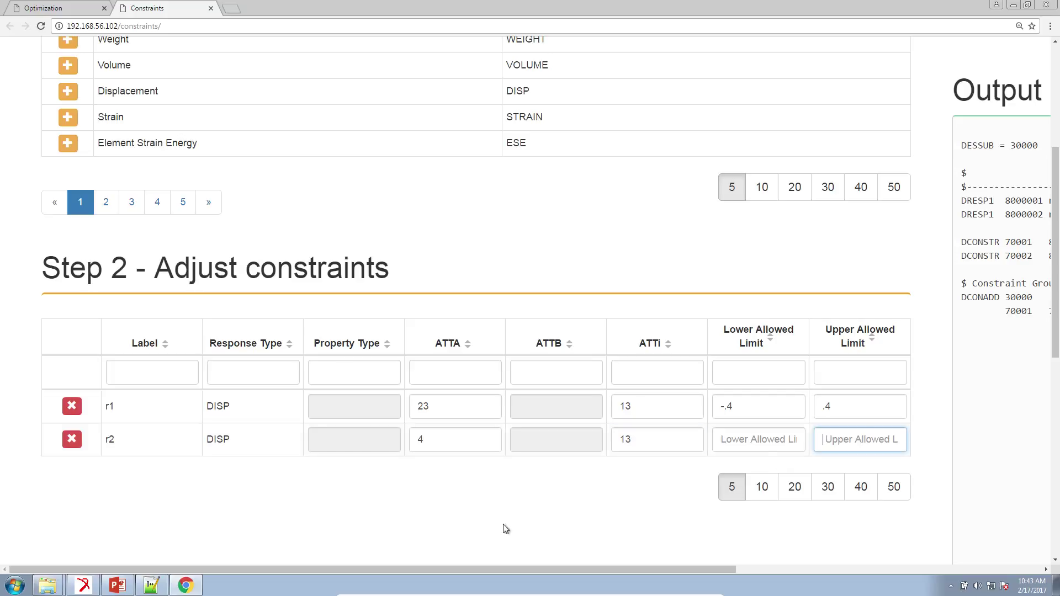
Copy .0349 from the problem statement slide into r2's upper allowed limit
click(118, 588)
right_click(500, 442)
click(543, 241)
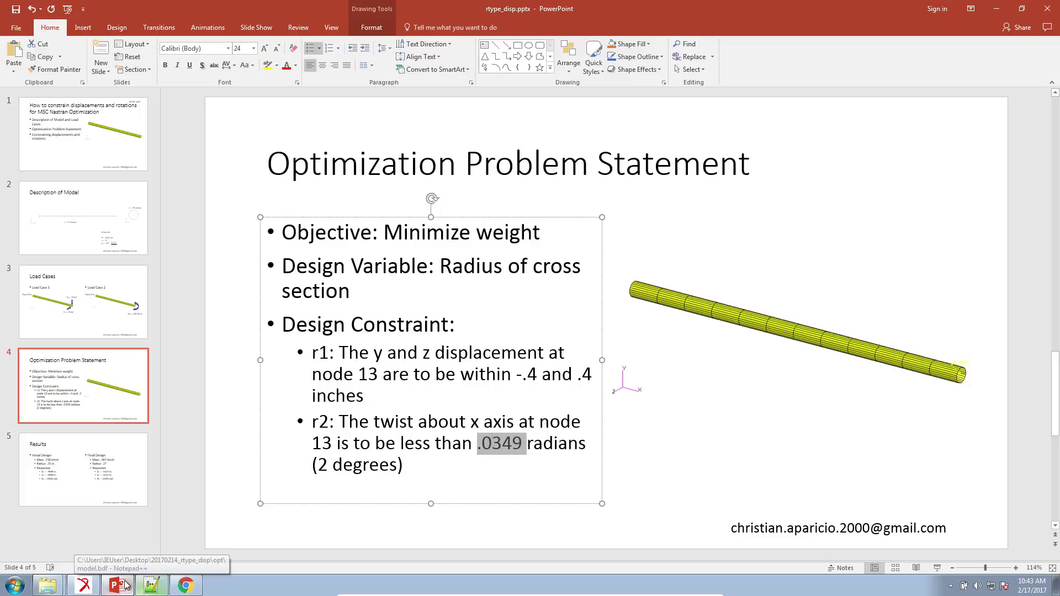
click(186, 585)
click(819, 445)
text(.0349)
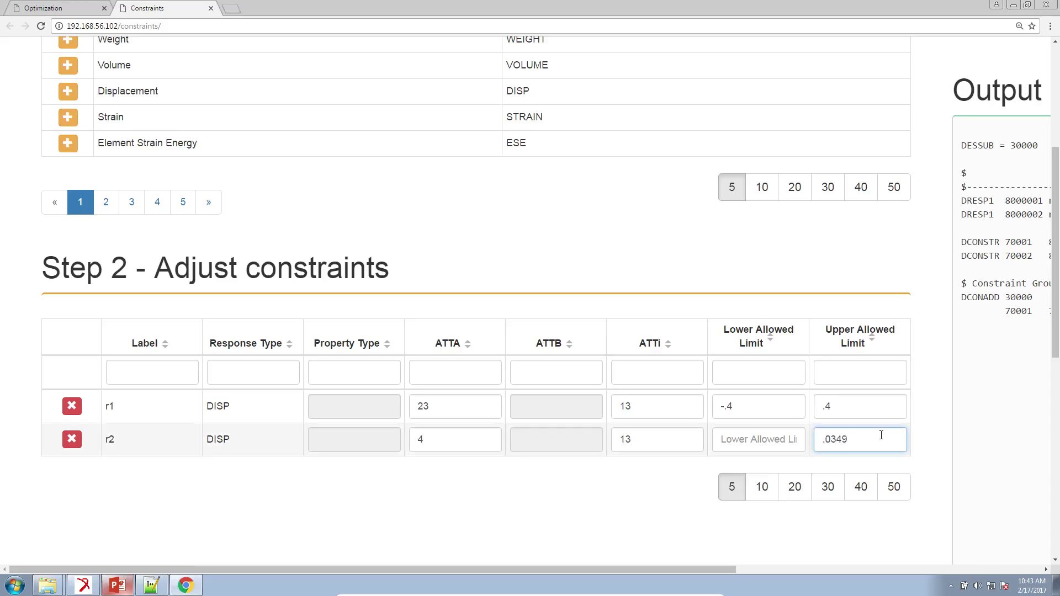
Zoom back out and copy the DCONSTR 70001/70002 and DCONADD 30000 cards from Output
drag(883, 407, 745, 407)
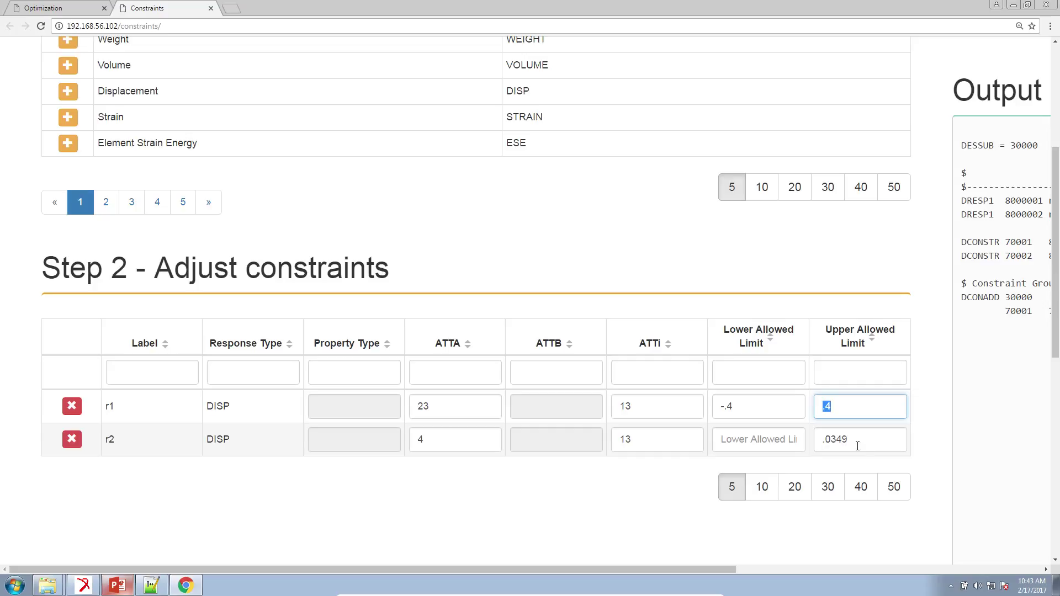
click(919, 450)
key(ctrl+minus)
key(ctrl+minus)
drag(824, 239, 706, 136)
right_click(721, 141)
click(737, 145)
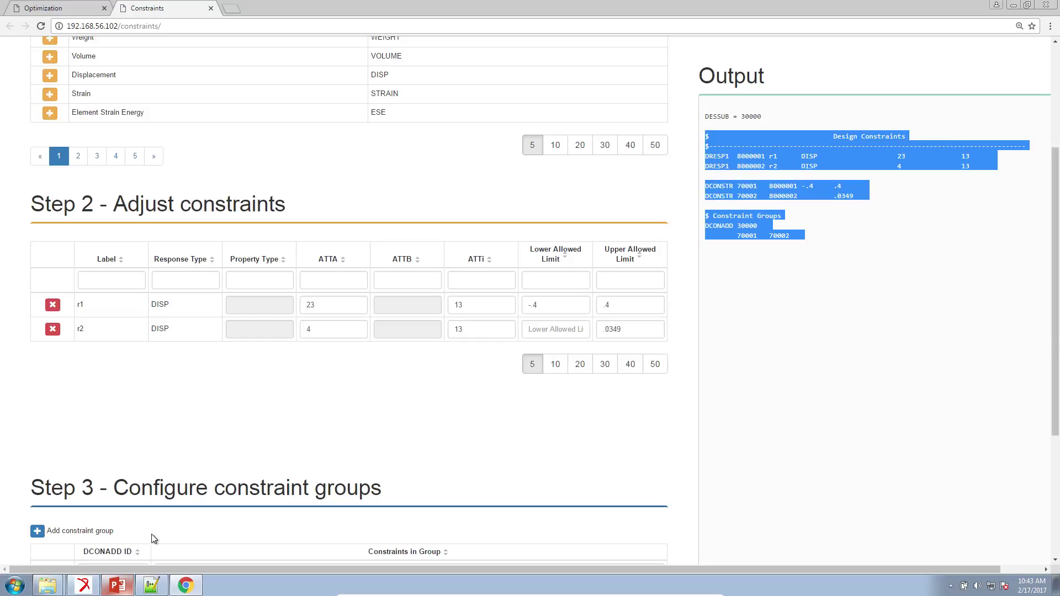
Paste the DRESP1, DCONSTR and DCONADD cards below the weight DRESP1 line in model.bdf
click(201, 587)
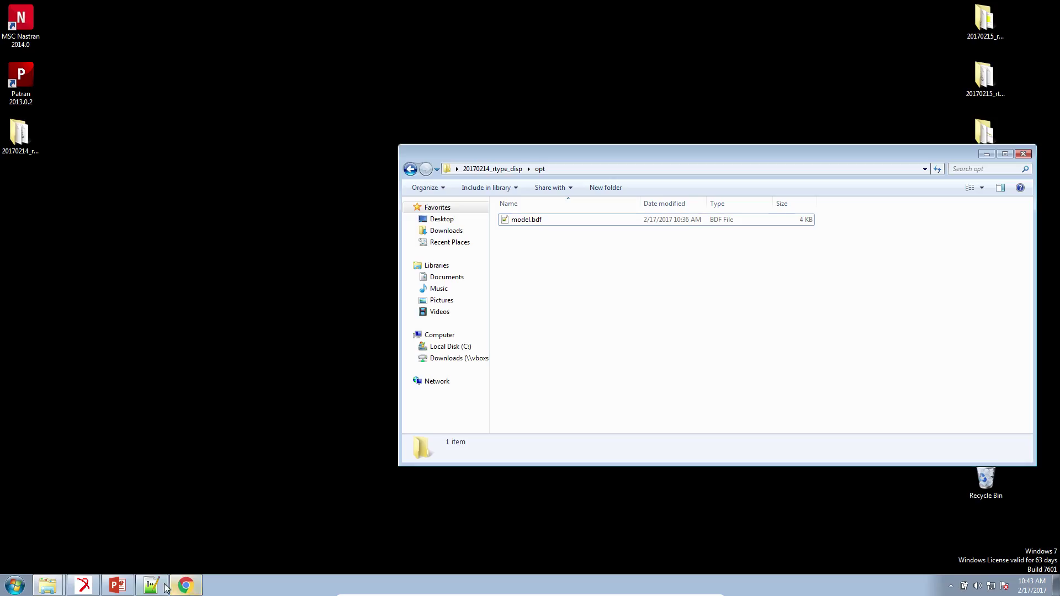
click(505, 223)
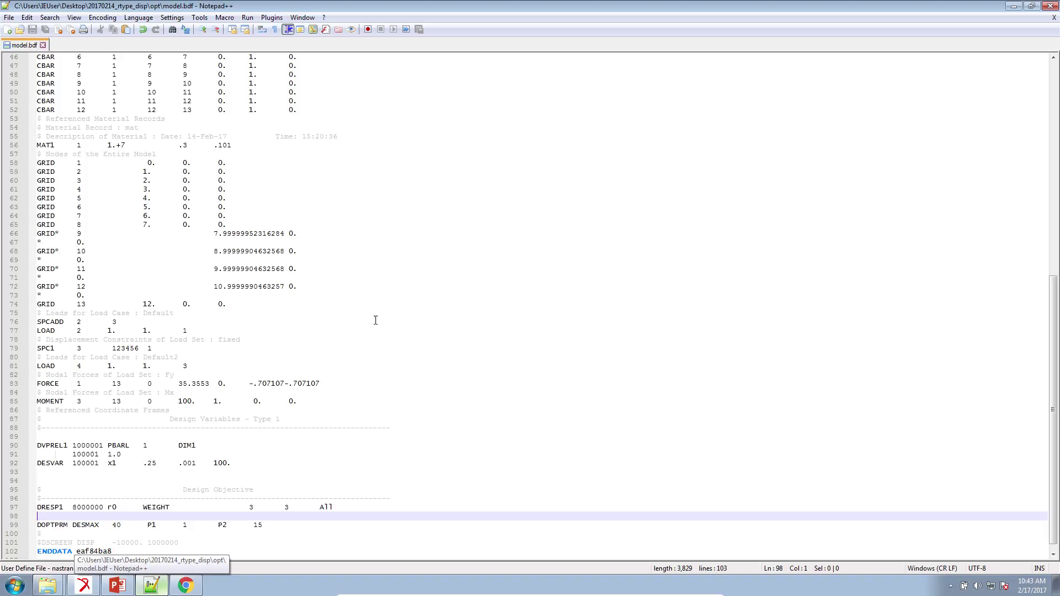
key(ctrl+v)
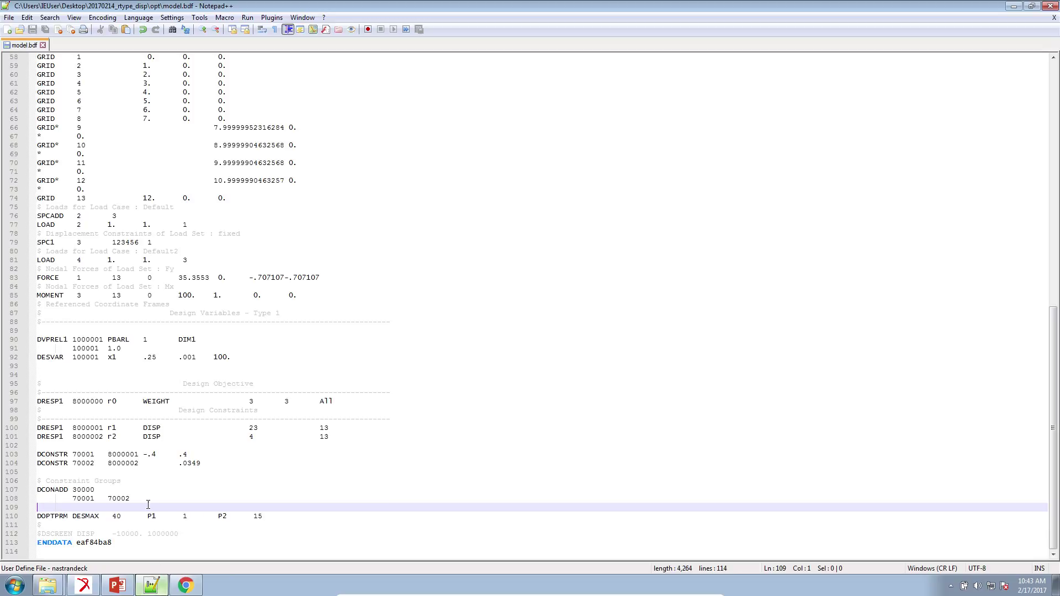
drag(148, 504, 22, 420)
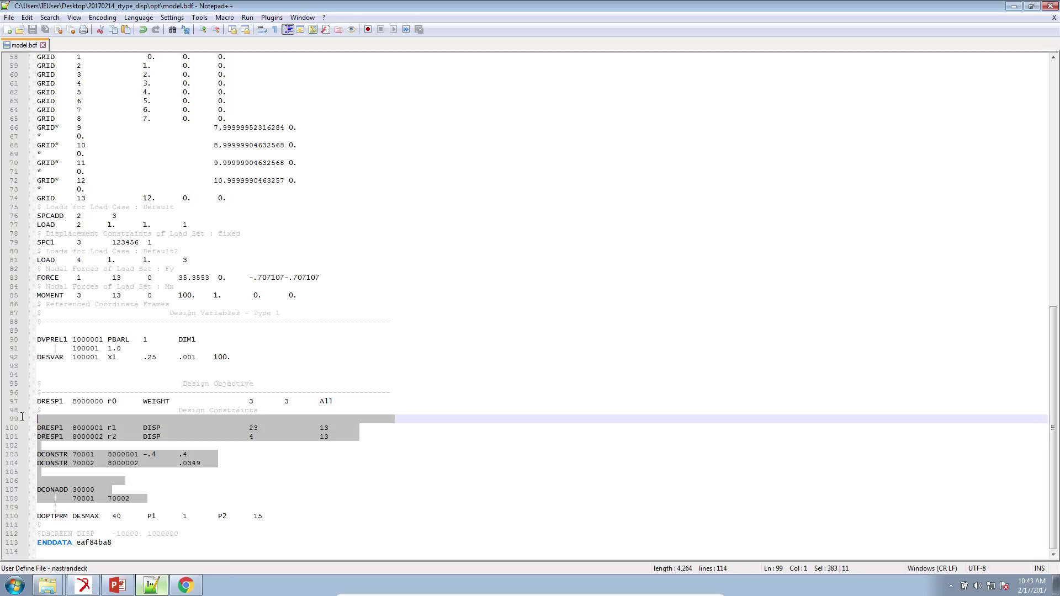
click(153, 586)
Launch MSC Nastran and run the model.bdf deck from the opt folder
click(25, 591)
text(nast)
key(Return)
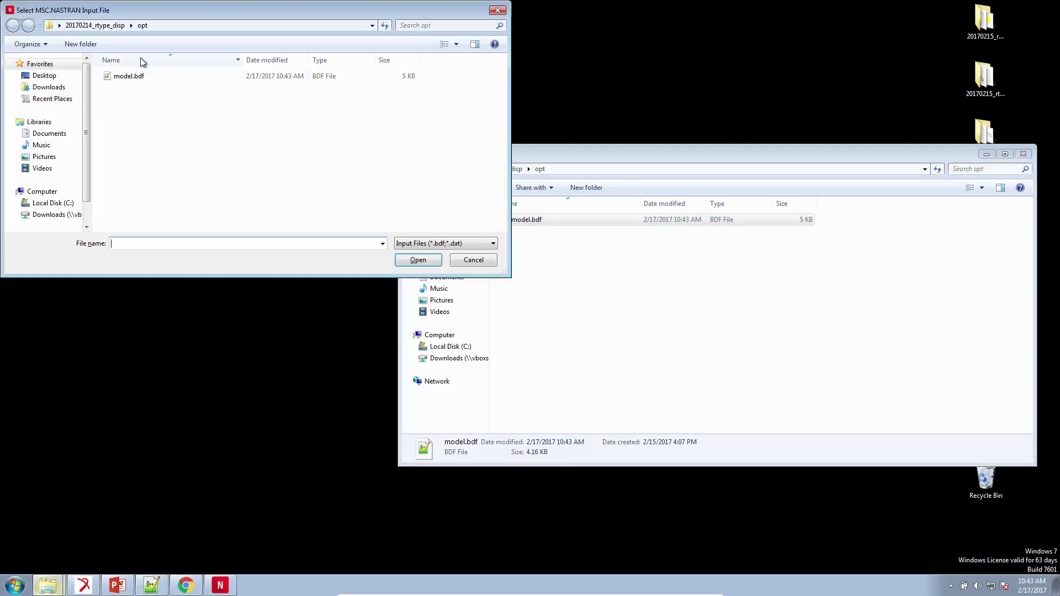
double_click(124, 77)
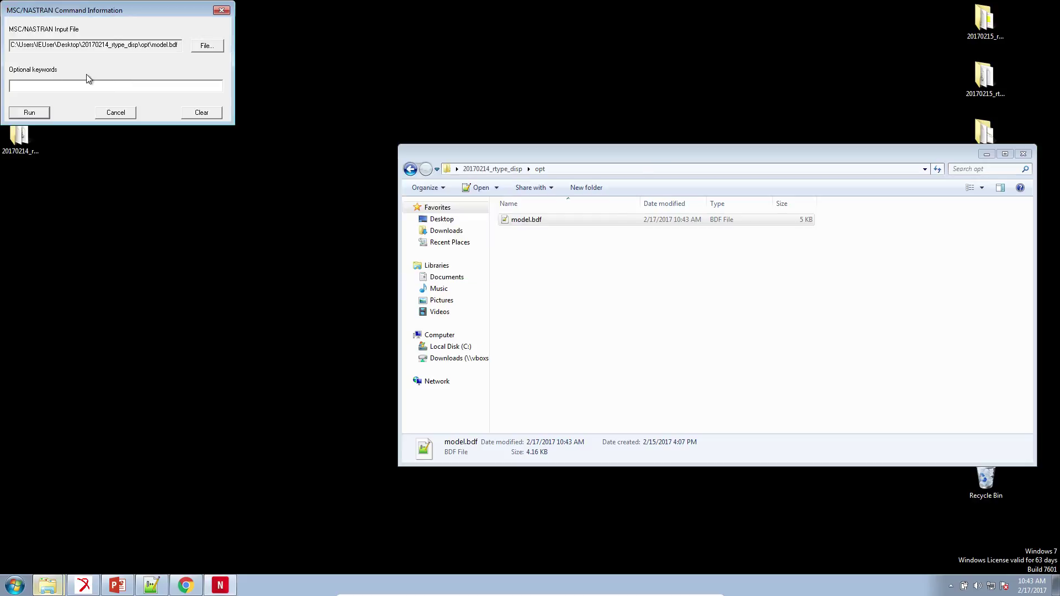
click(33, 113)
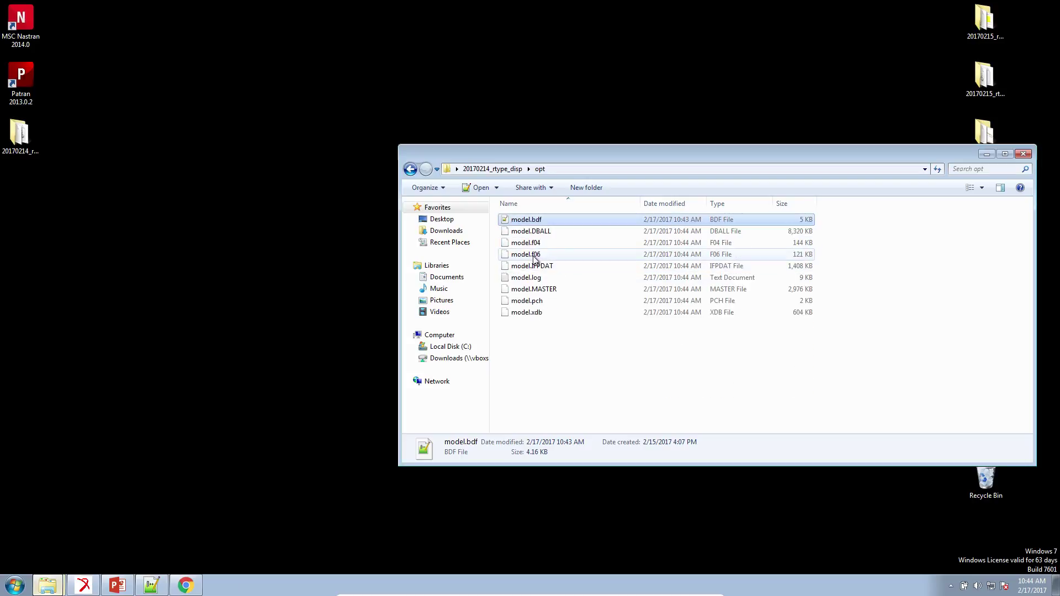
Open model.f06 in Notepad++ and highlight the run-terminated-at-optimum message for cycle 2
click(534, 257)
right_click(534, 258)
click(559, 277)
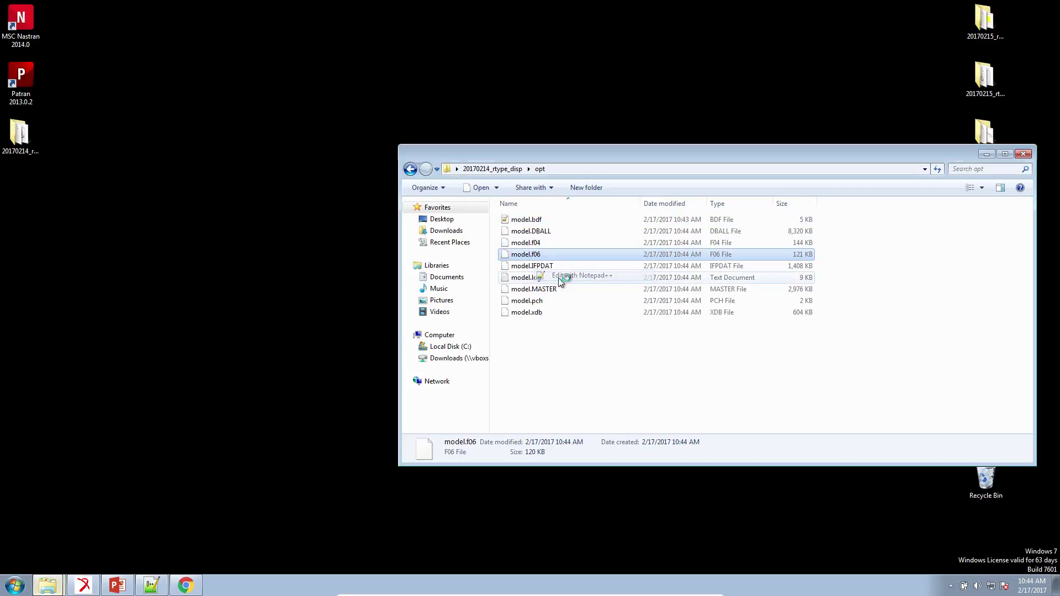
drag(1054, 72, 1054, 540)
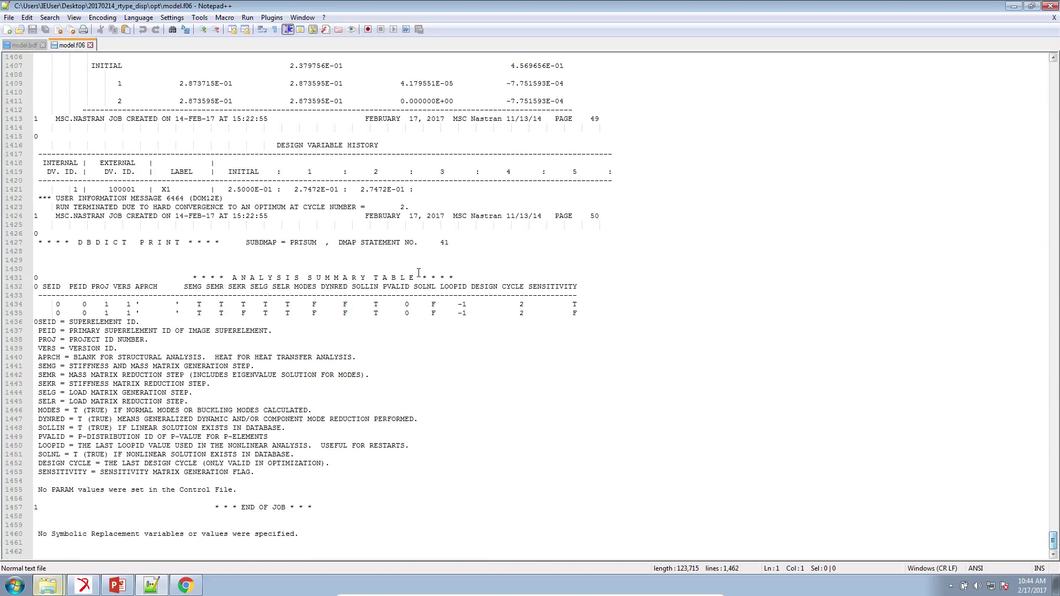
scroll(359, 246, up, 3)
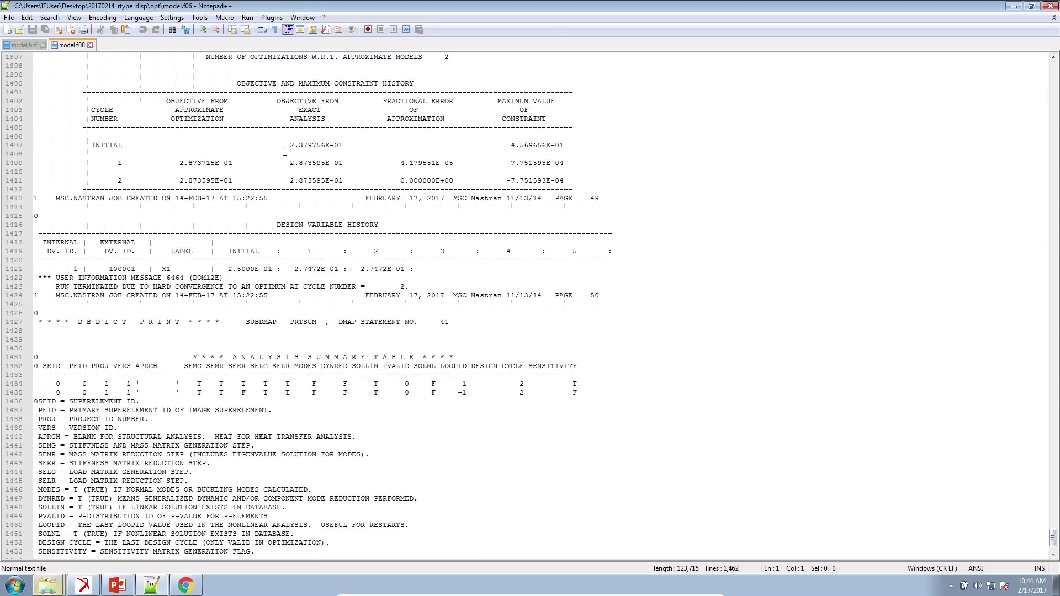
drag(55, 286, 361, 284)
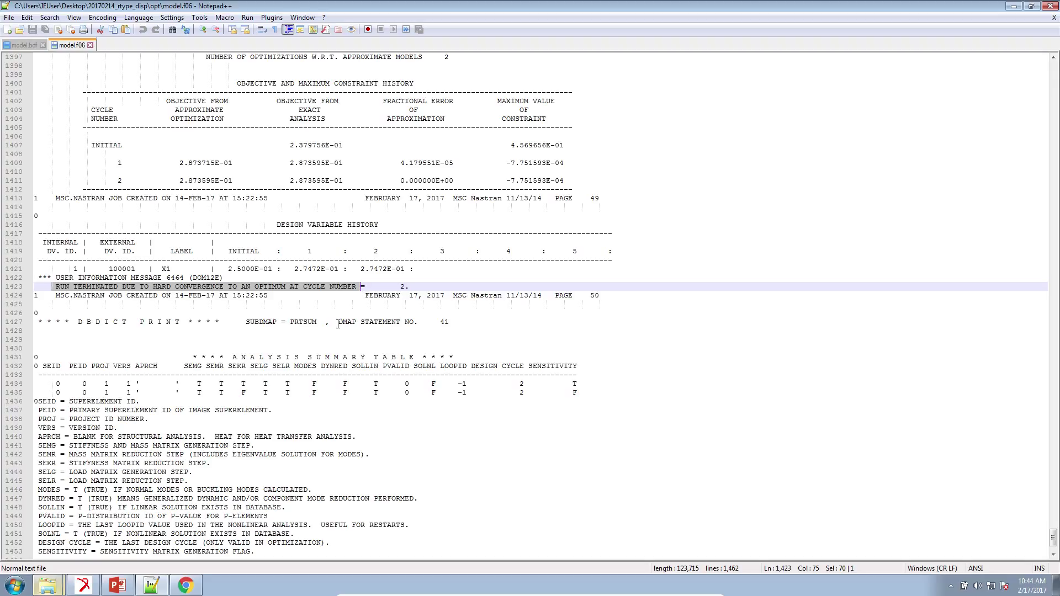
click(117, 586)
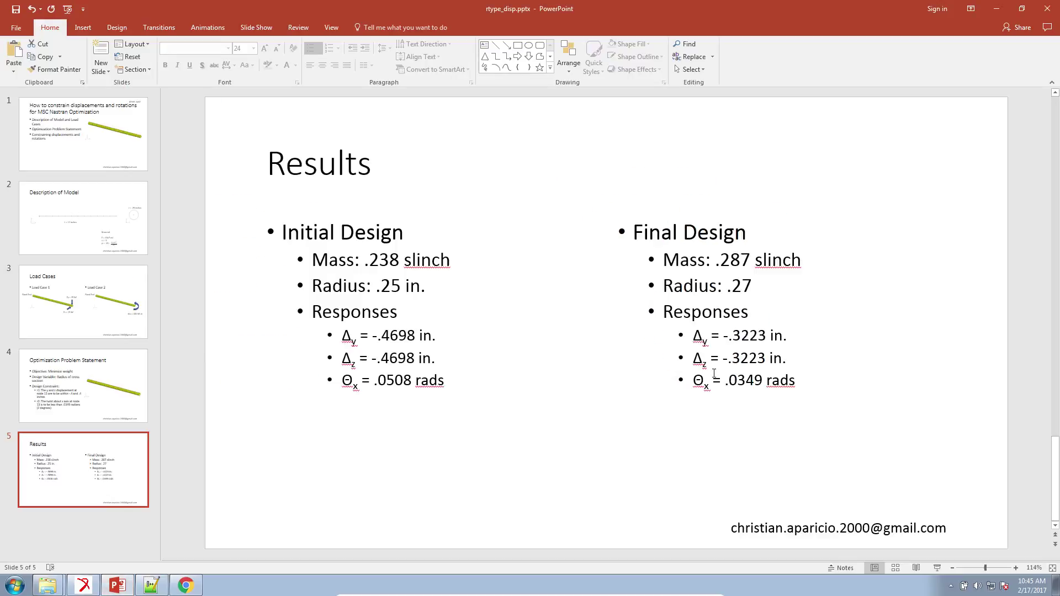
Reset the graphics and delete the currently attached XDB results file from Patran
click(86, 584)
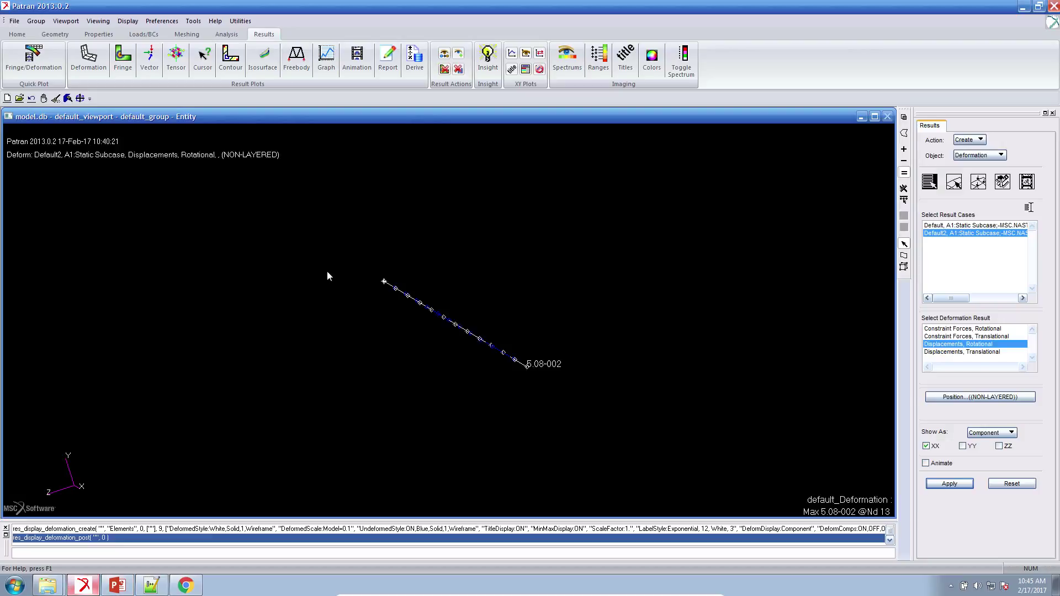
click(56, 99)
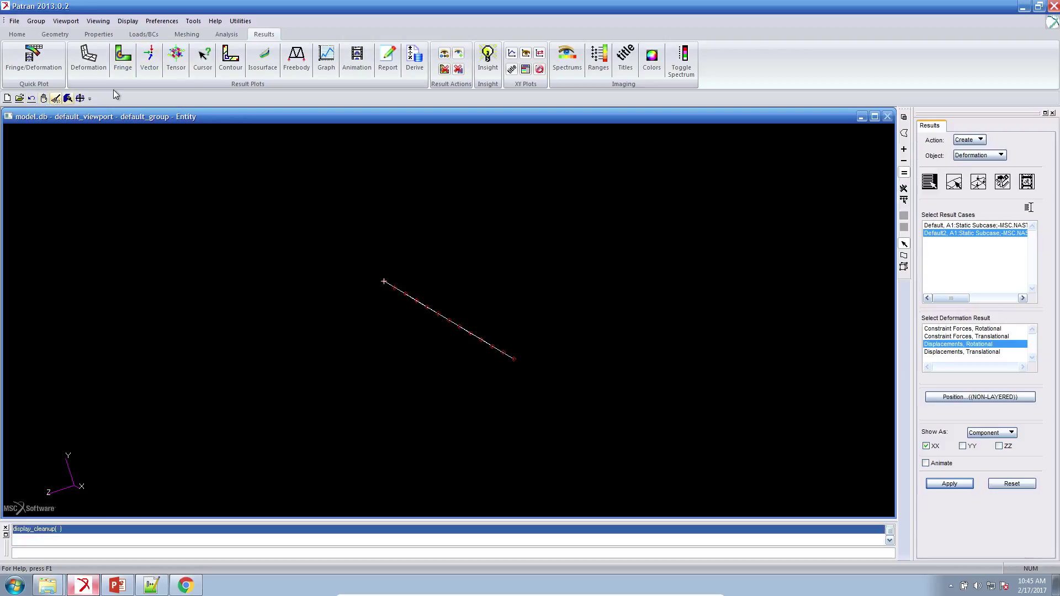
click(227, 34)
click(227, 58)
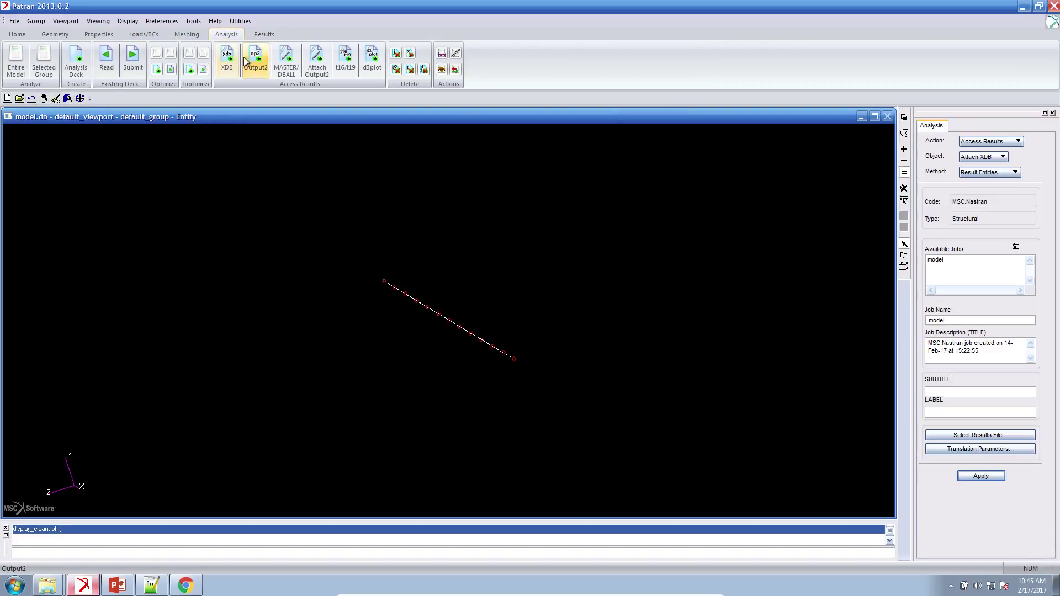
click(410, 53)
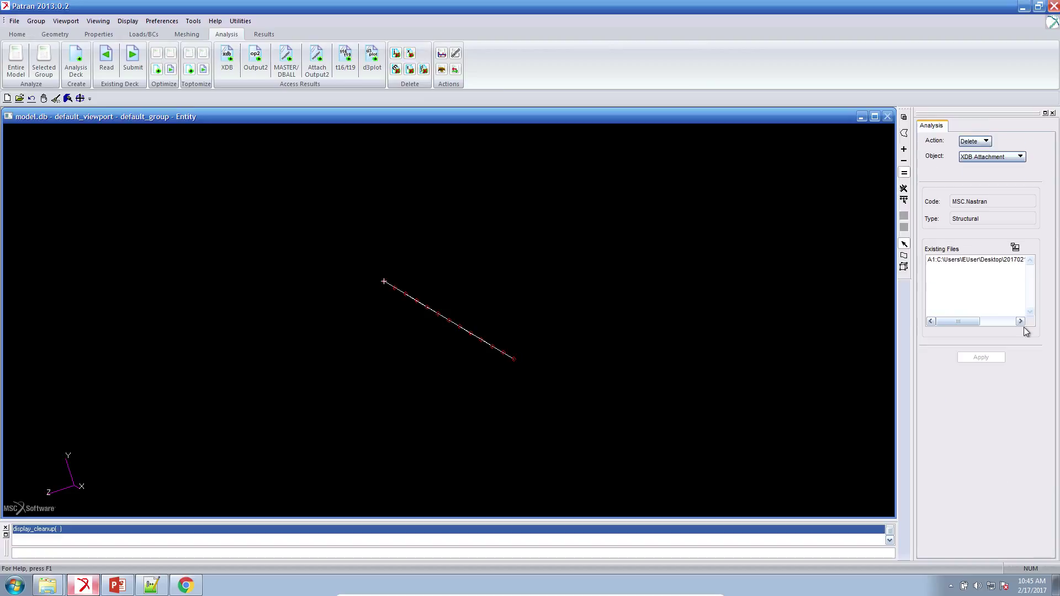
click(1003, 261)
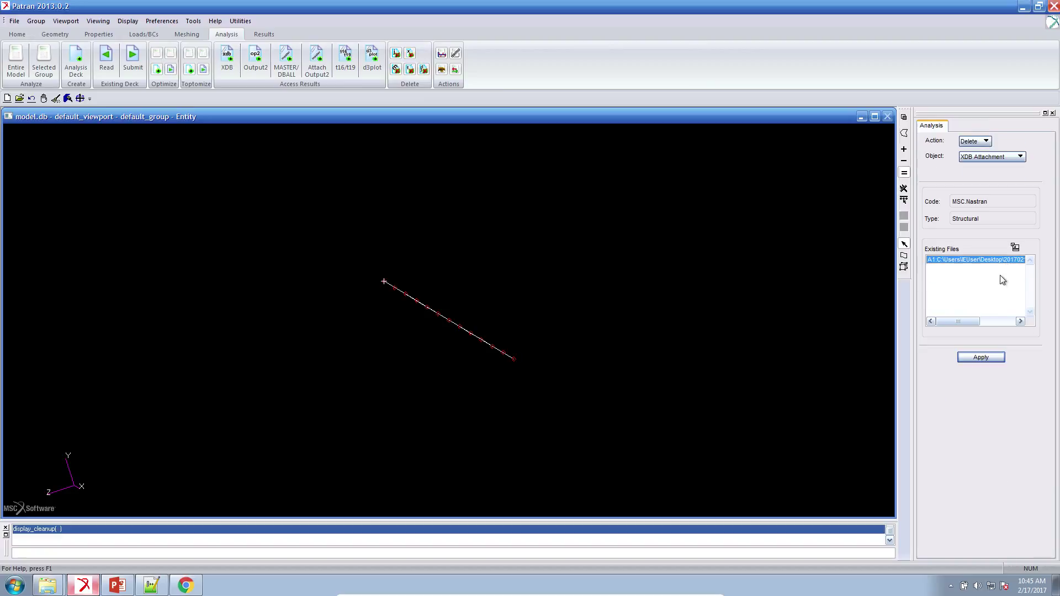
click(982, 358)
click(279, 338)
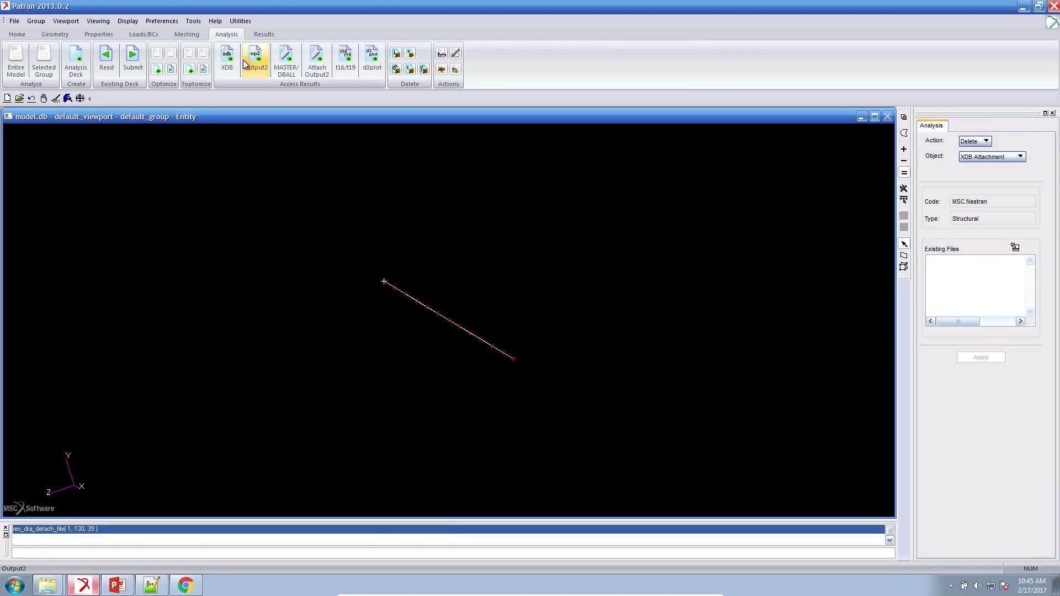
Attach opt/model.xdb as the new XDB results file
click(227, 58)
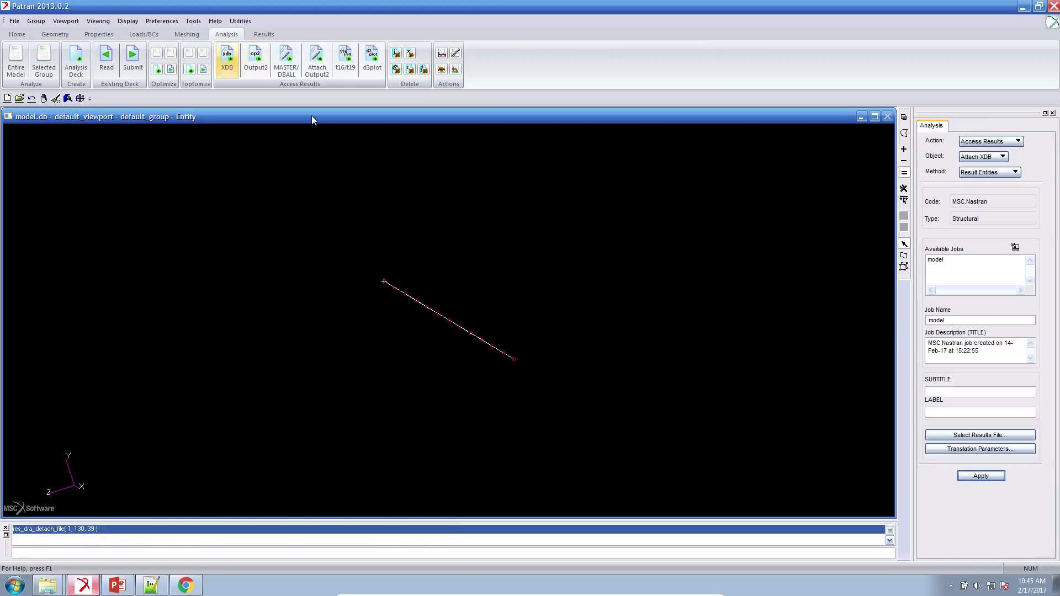
click(935, 436)
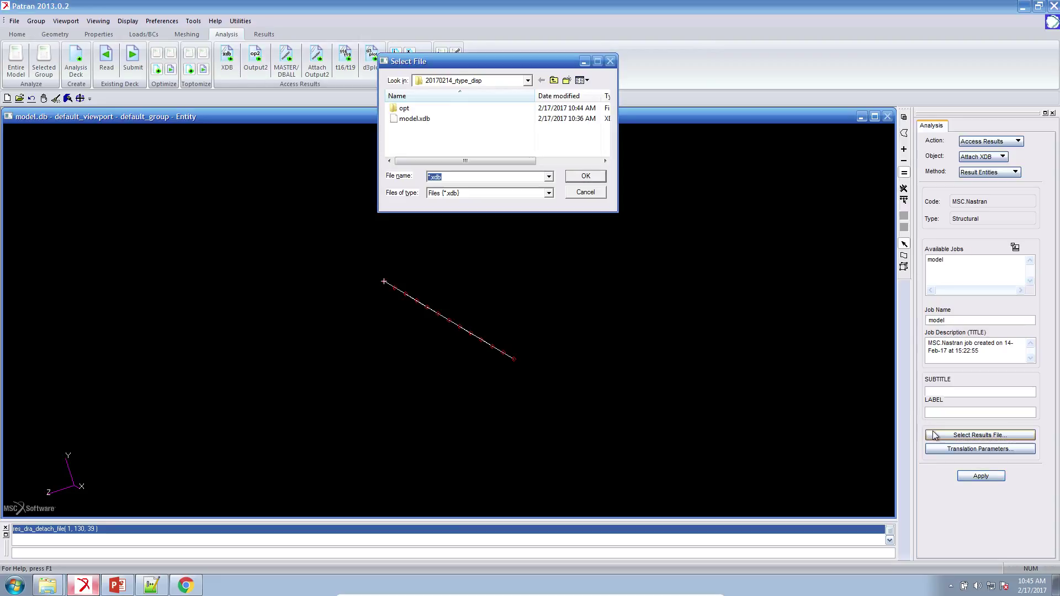
double_click(406, 108)
click(411, 109)
key(Return)
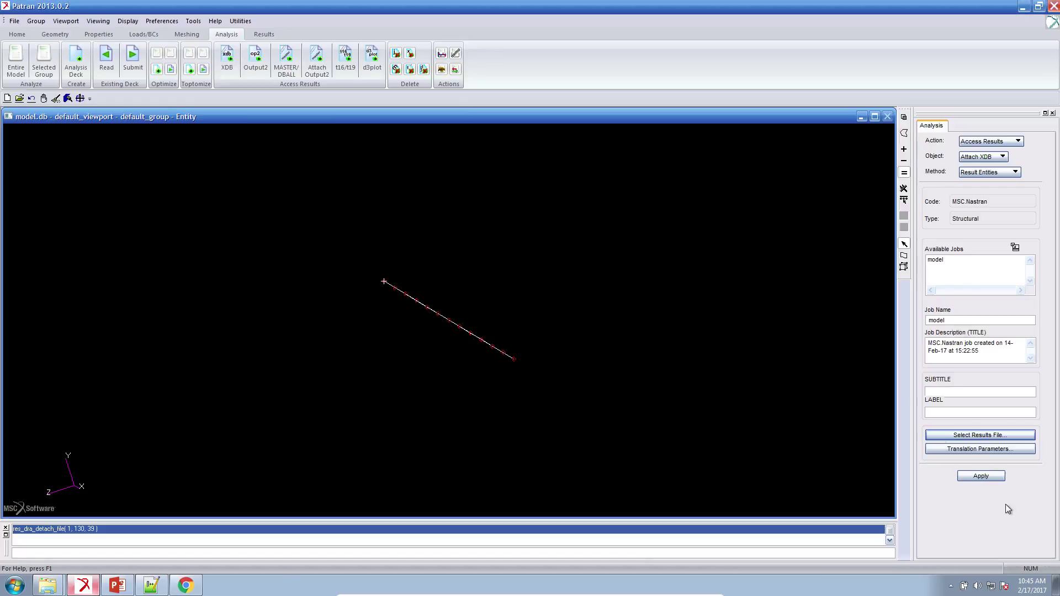
click(986, 476)
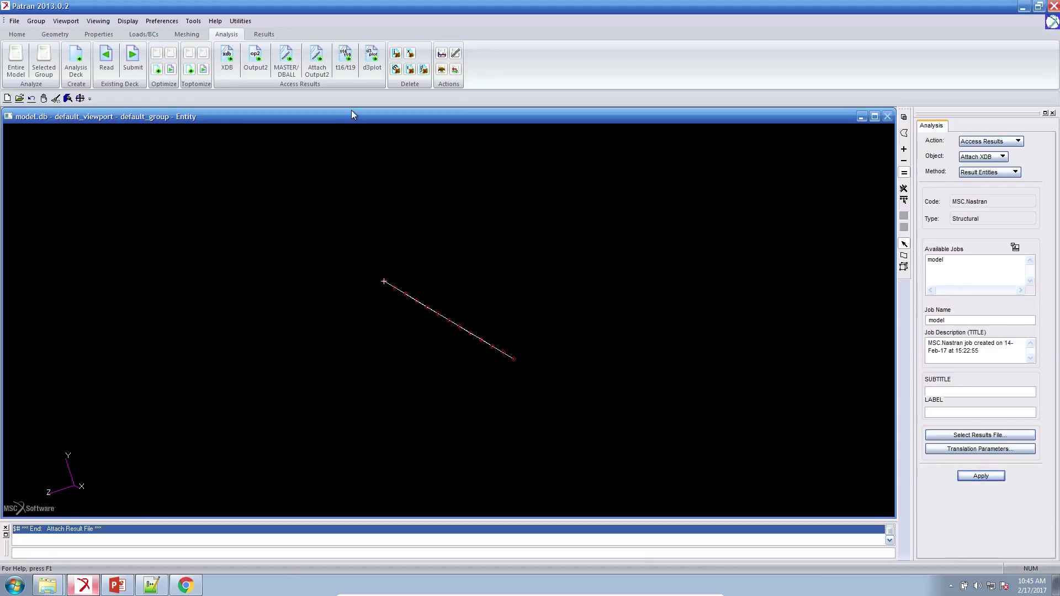
Plot the YY translational deformation for result cases Default D:0 and D:2
click(263, 34)
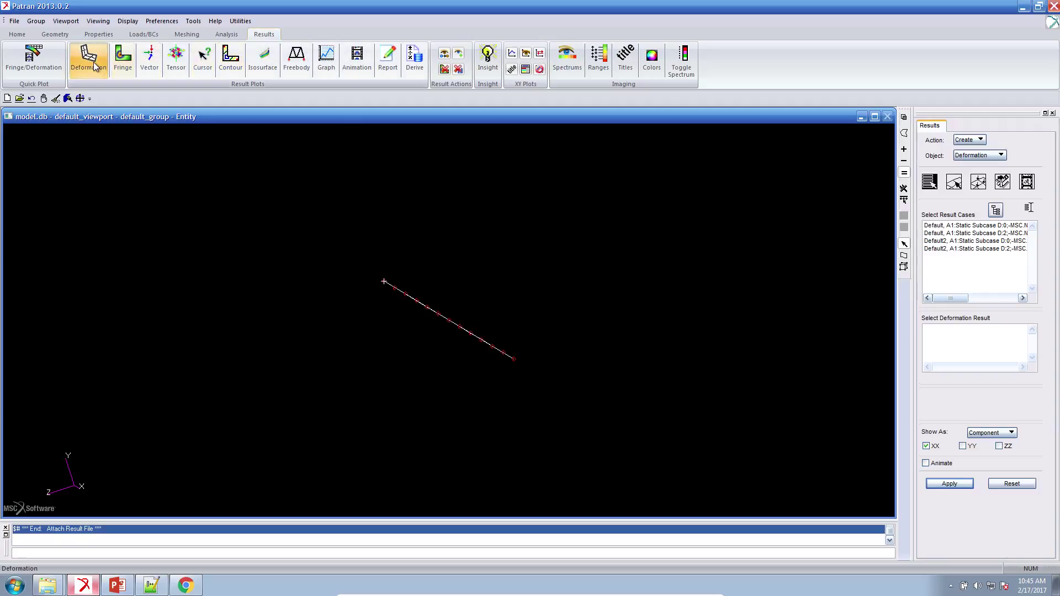
click(1007, 226)
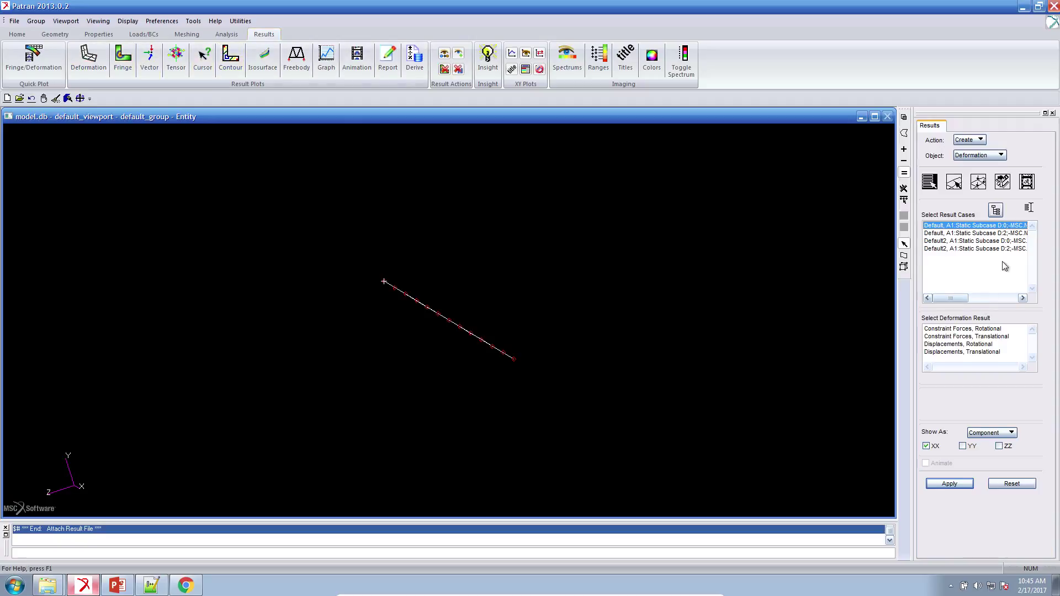
click(968, 352)
click(962, 447)
click(926, 447)
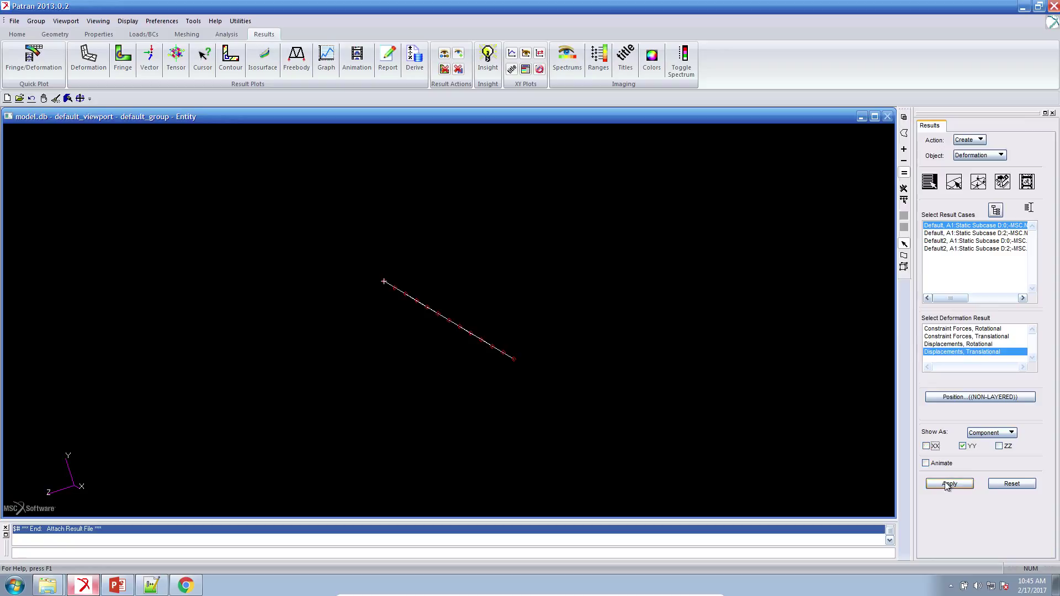
click(950, 484)
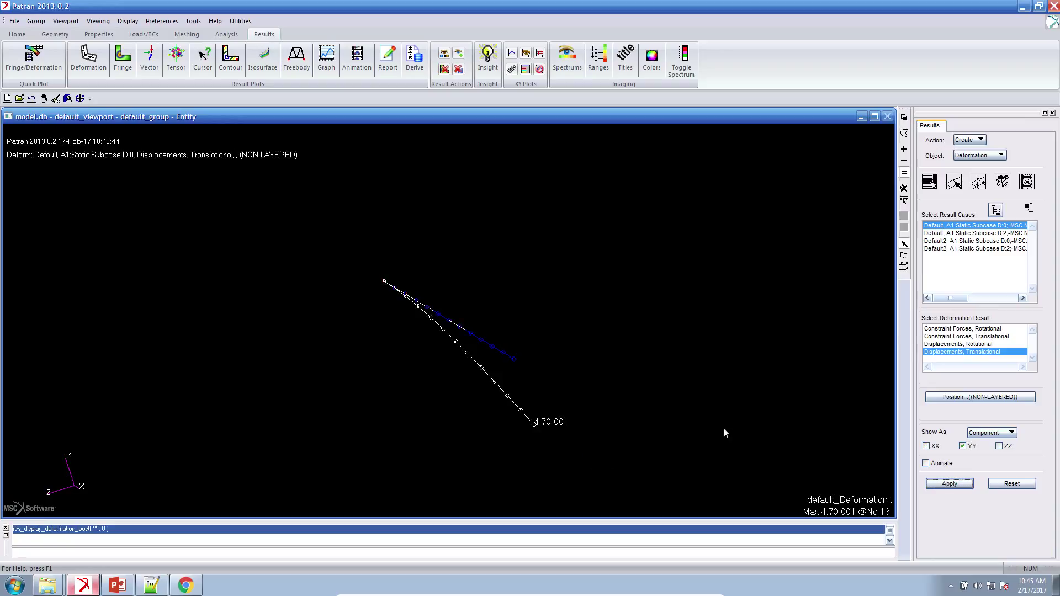
click(987, 234)
click(960, 486)
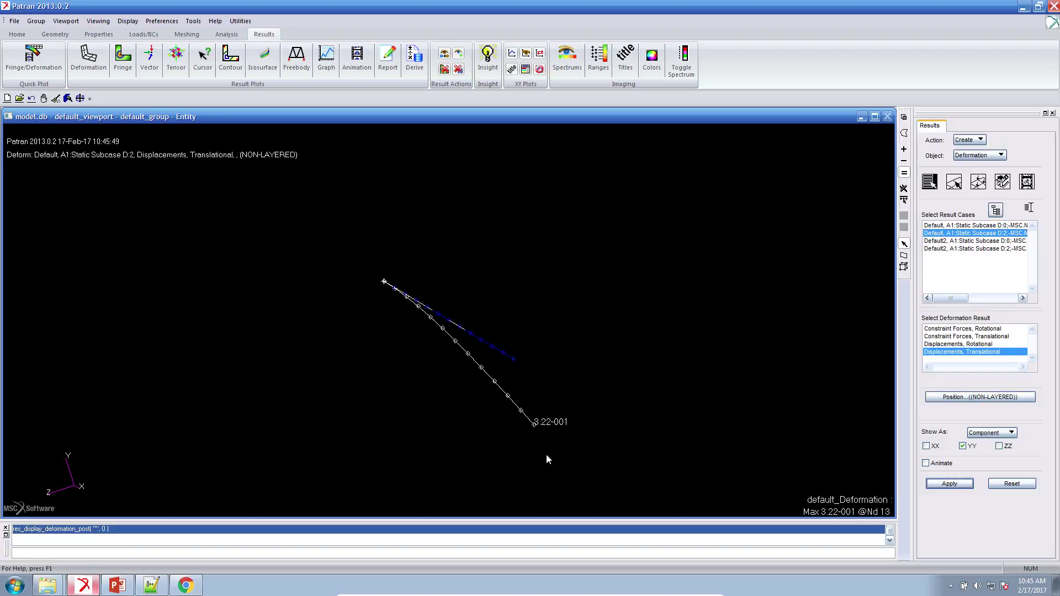
Plot the XX rotational deformation for result cases Default2 D:0 and D:2
click(986, 242)
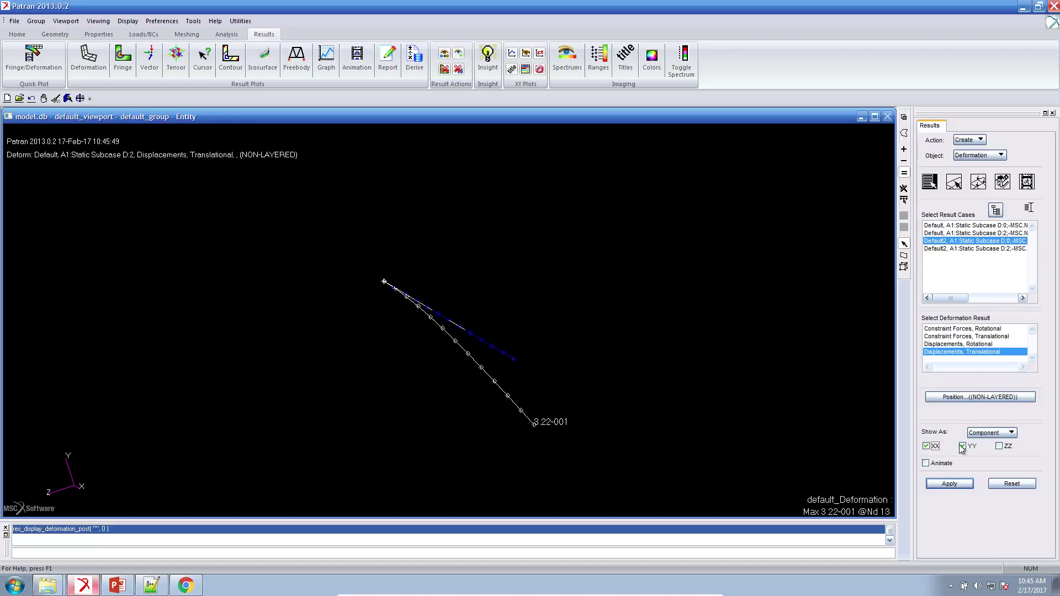
click(980, 346)
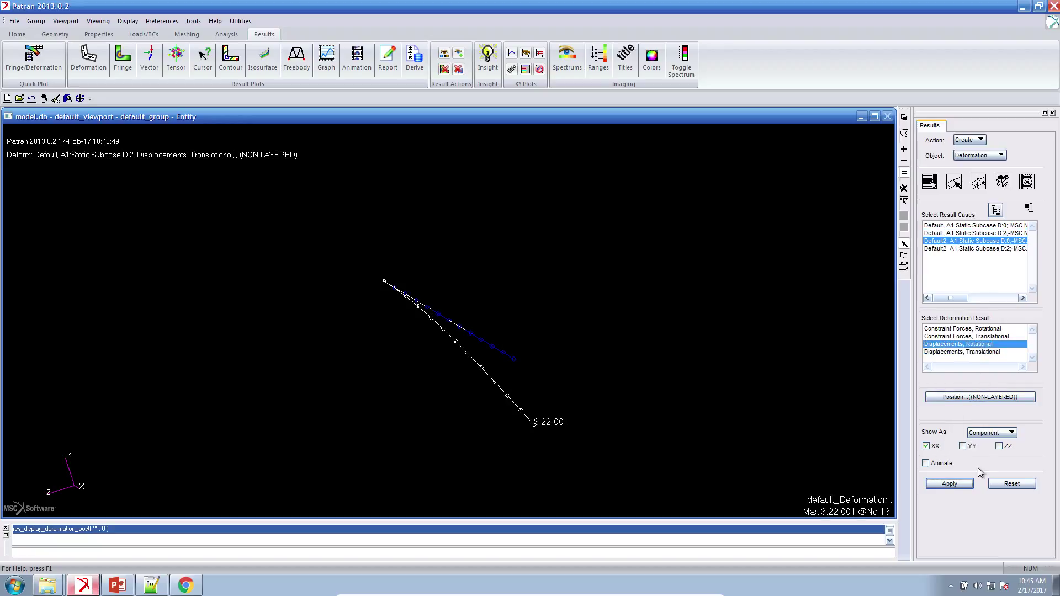
click(970, 484)
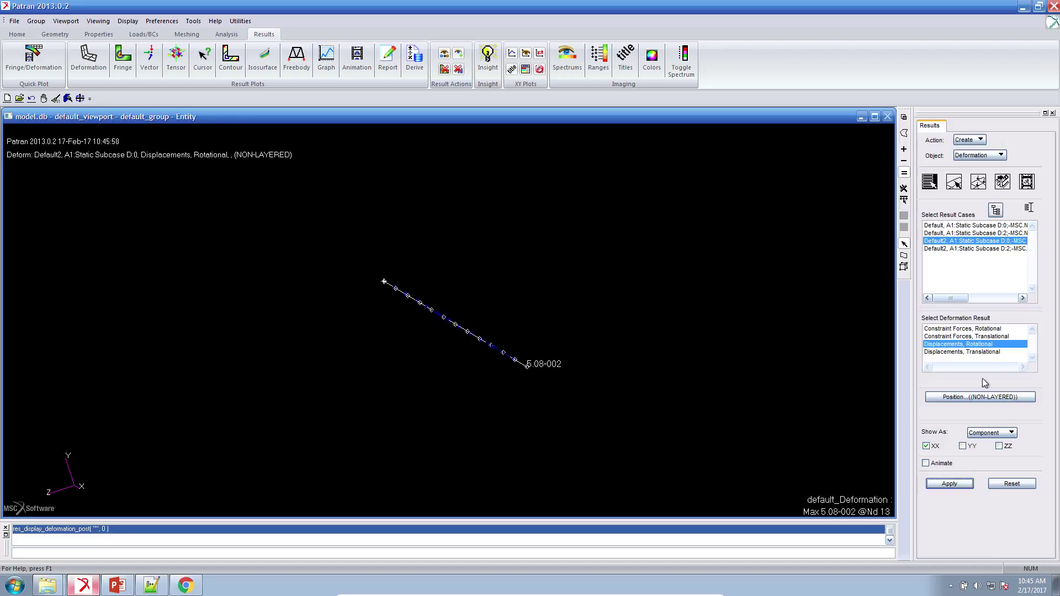
click(1019, 250)
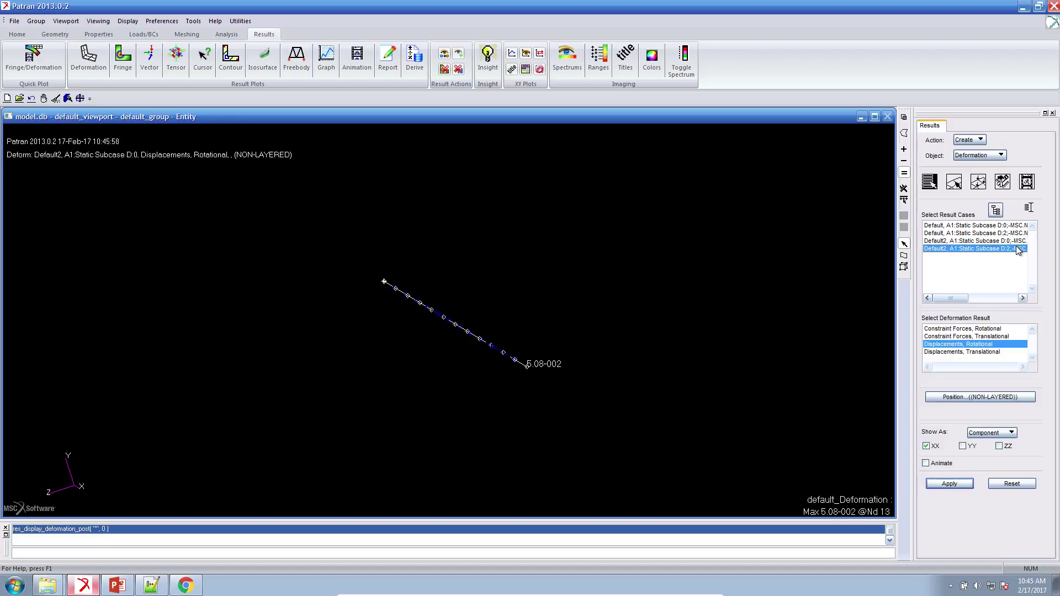
click(966, 487)
click(128, 586)
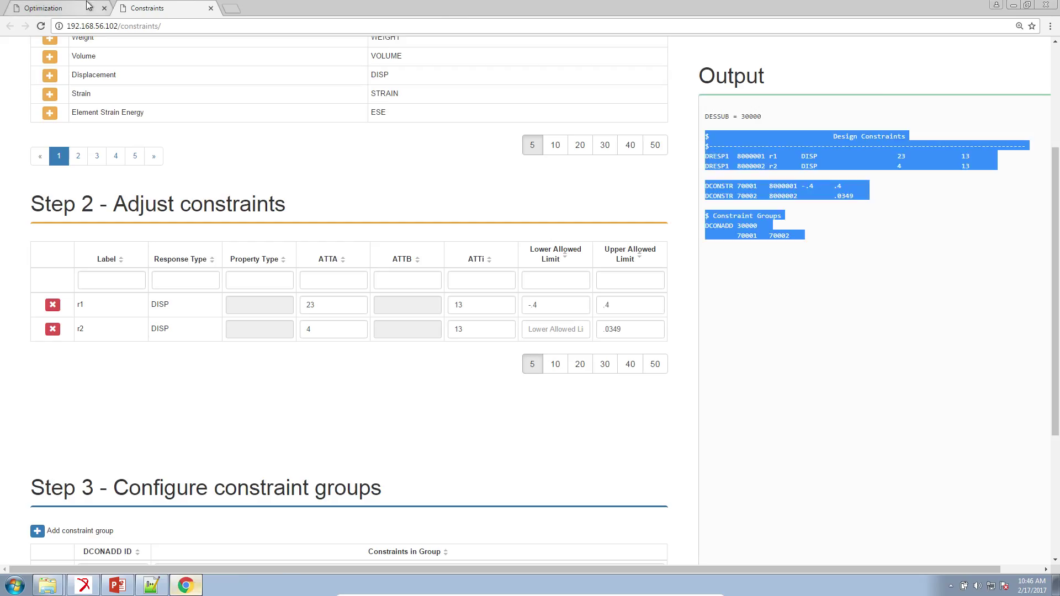
Switch to the Optimization browser tab showing Variables, Objective and Constraints
click(80, 7)
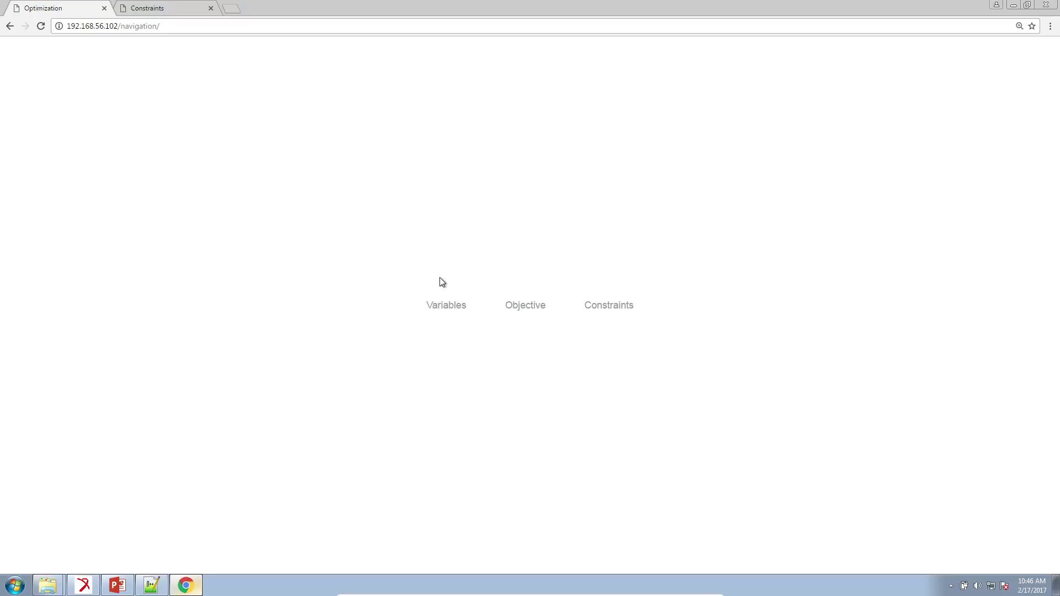